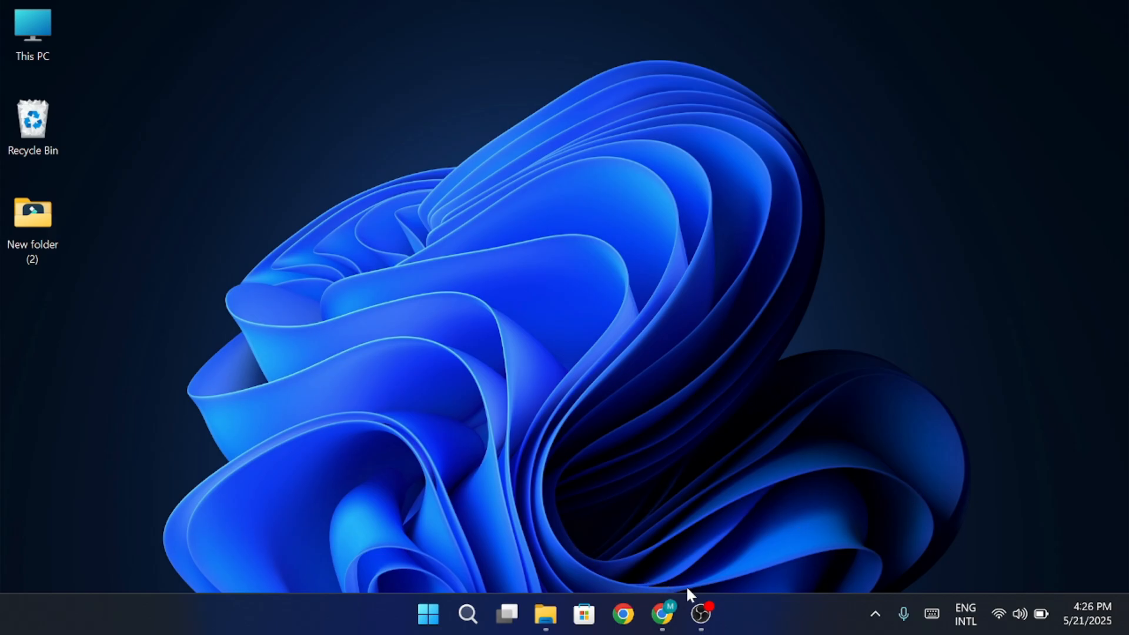
Switch to the Canva home page in Chrome and look over the recent designs
click(662, 614)
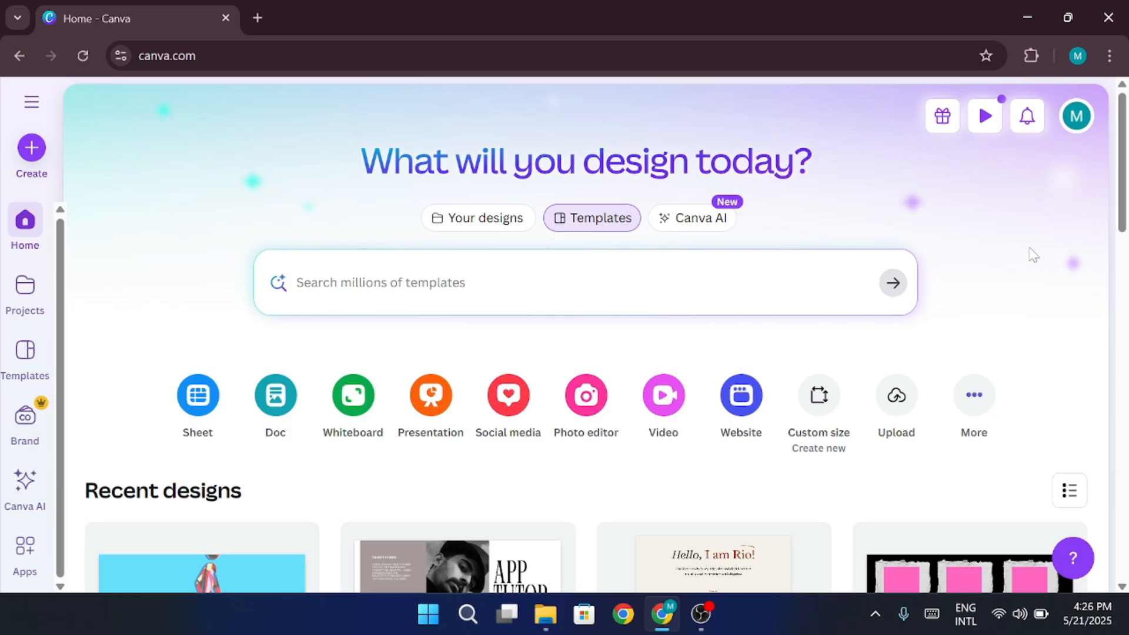
scroll(1033, 254, down, 20)
scroll(1011, 255, up, 11)
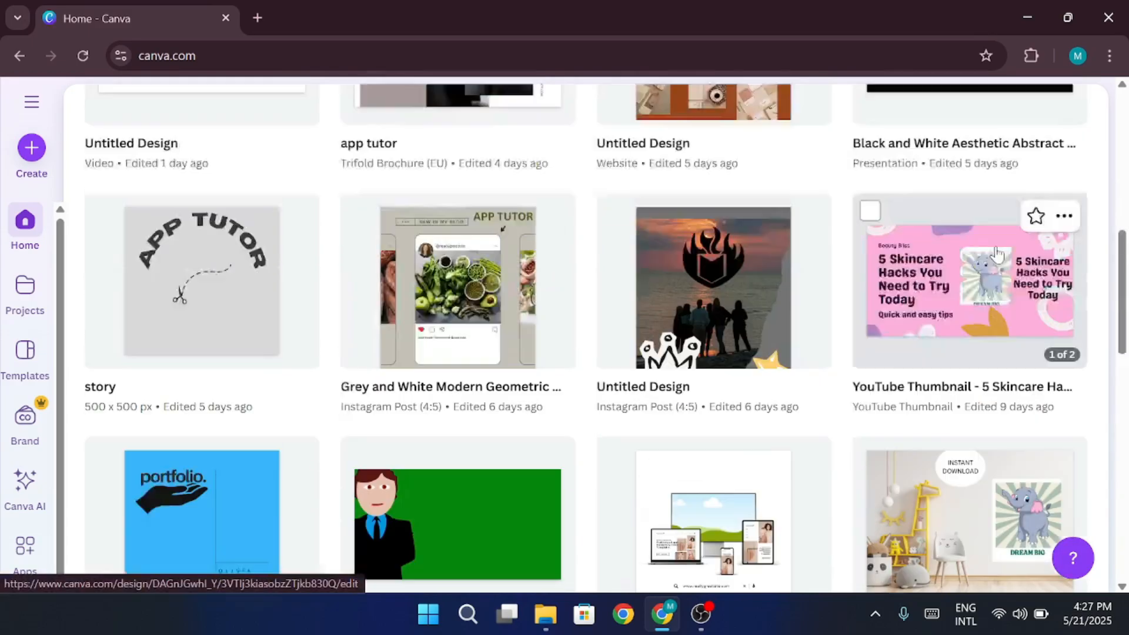
scroll(997, 254, up, 9)
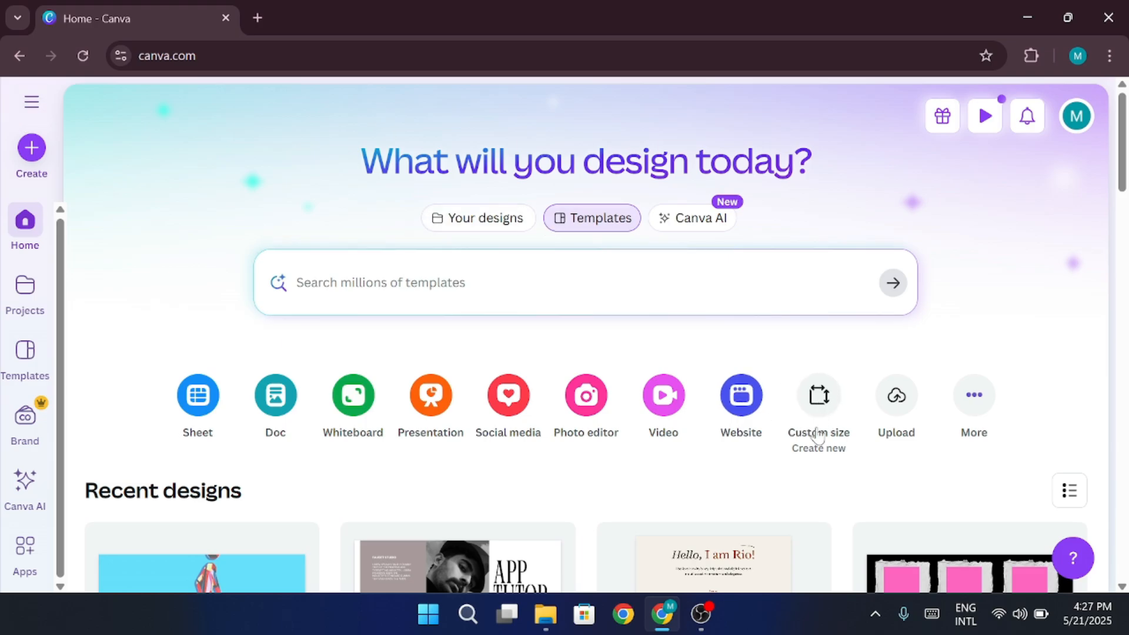
click(819, 402)
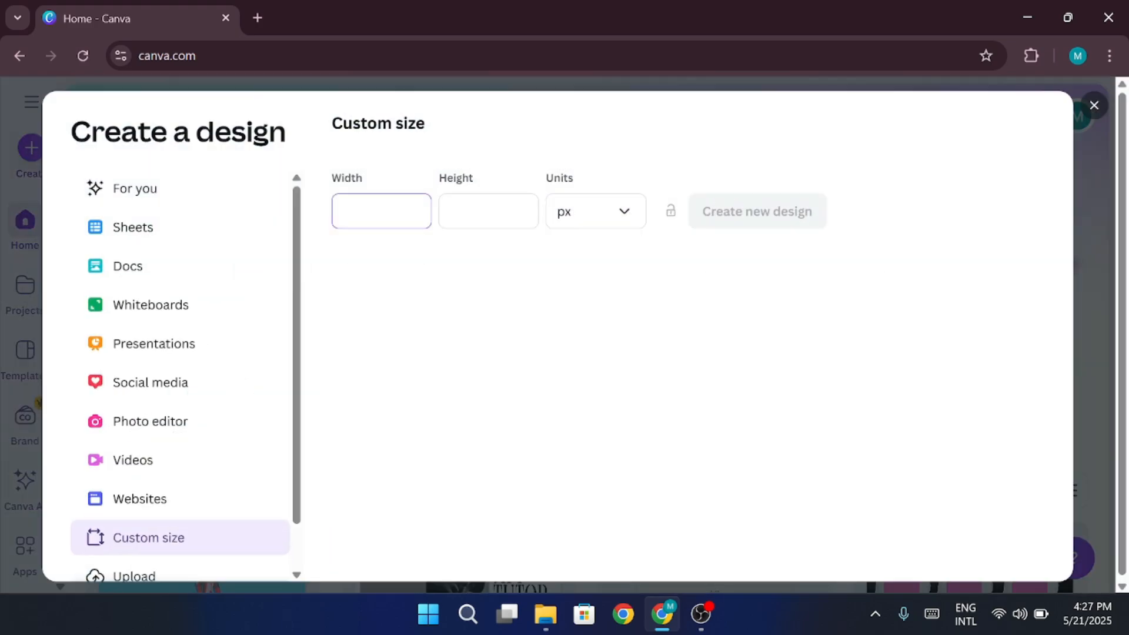
click(412, 122)
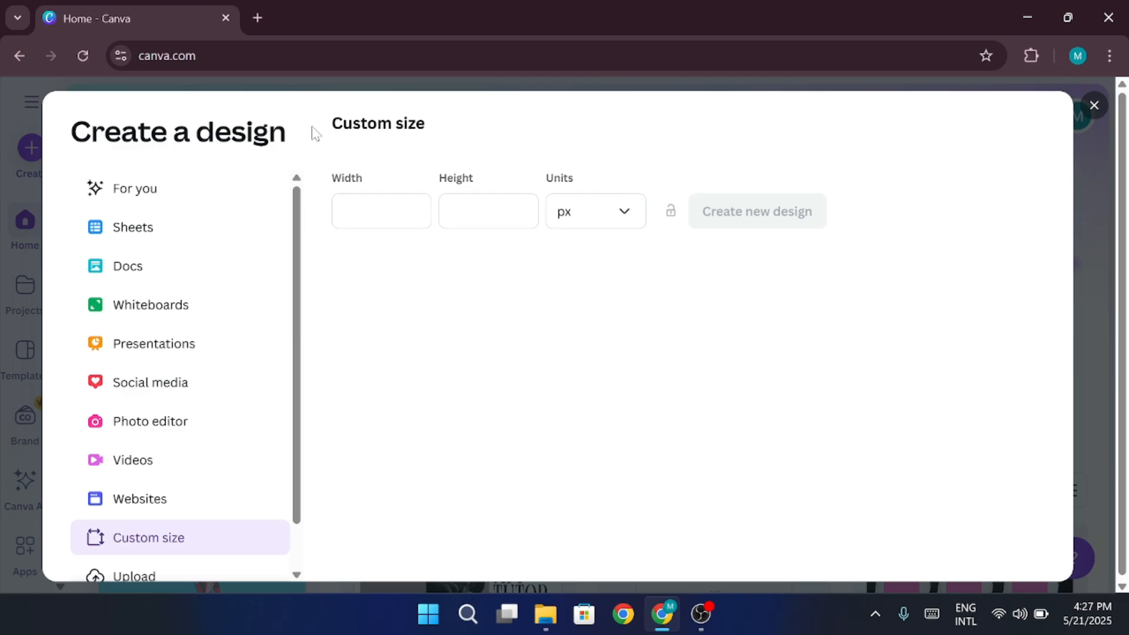
click(1094, 106)
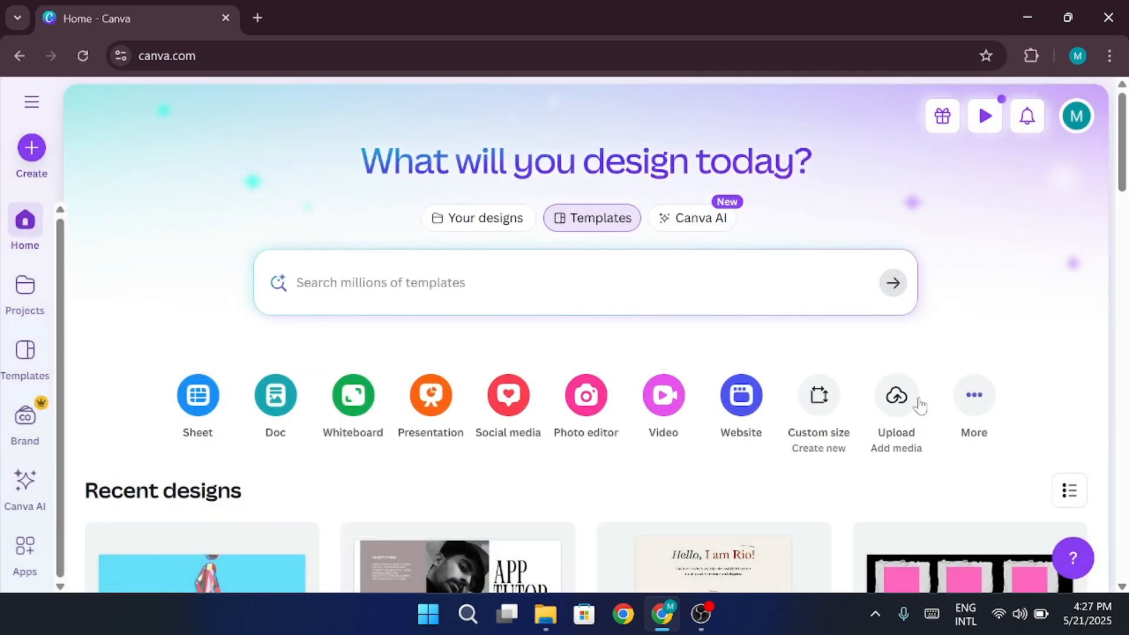
Upload the image border-collie-700810_1280 from the Downloads folder
click(896, 397)
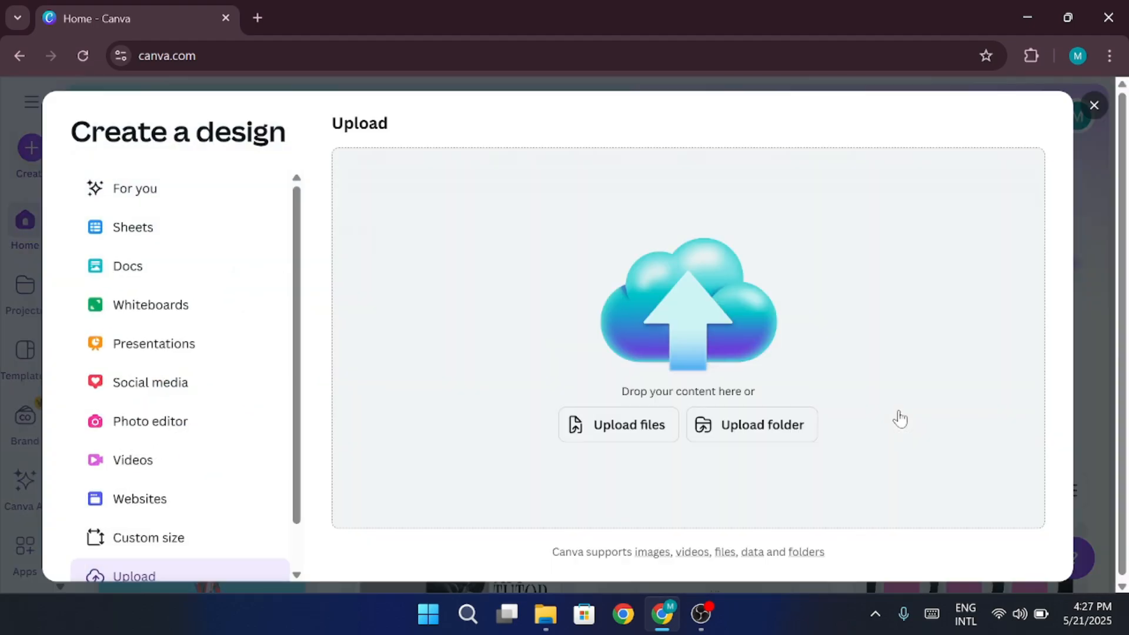
click(635, 438)
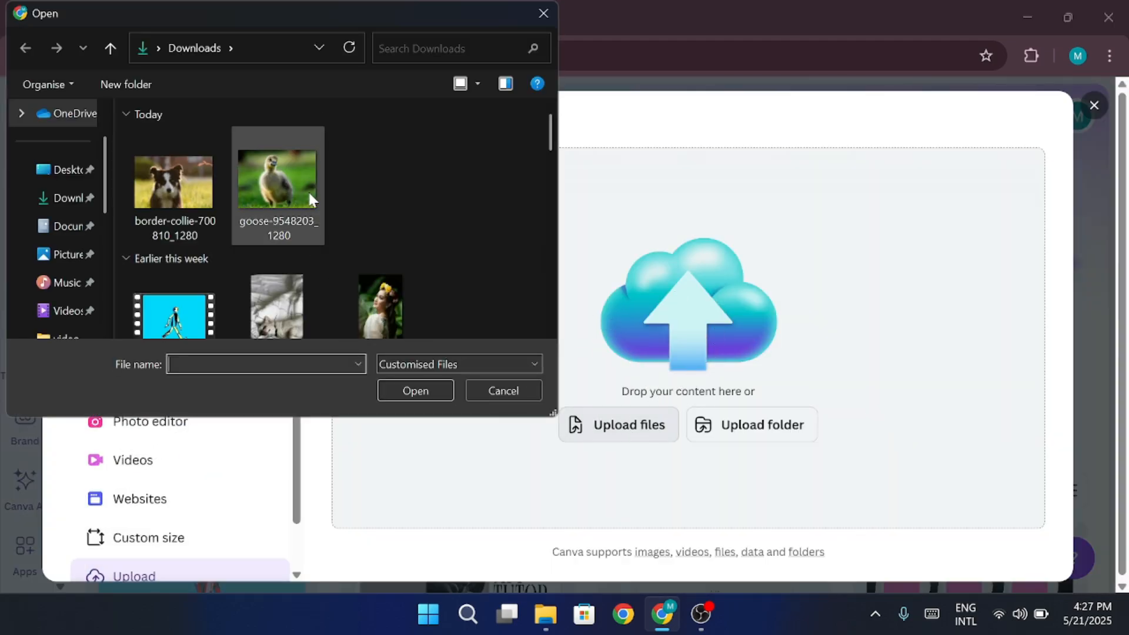
click(173, 185)
click(411, 395)
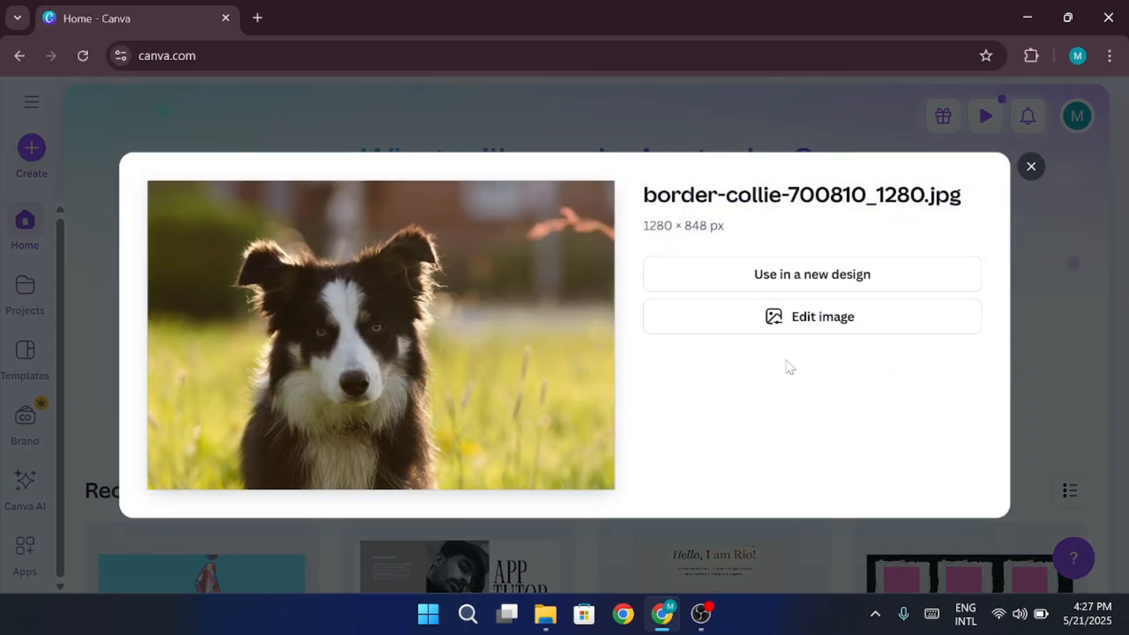
Use the uploaded dog photo in a new design sized 1280 × 848 px
click(821, 283)
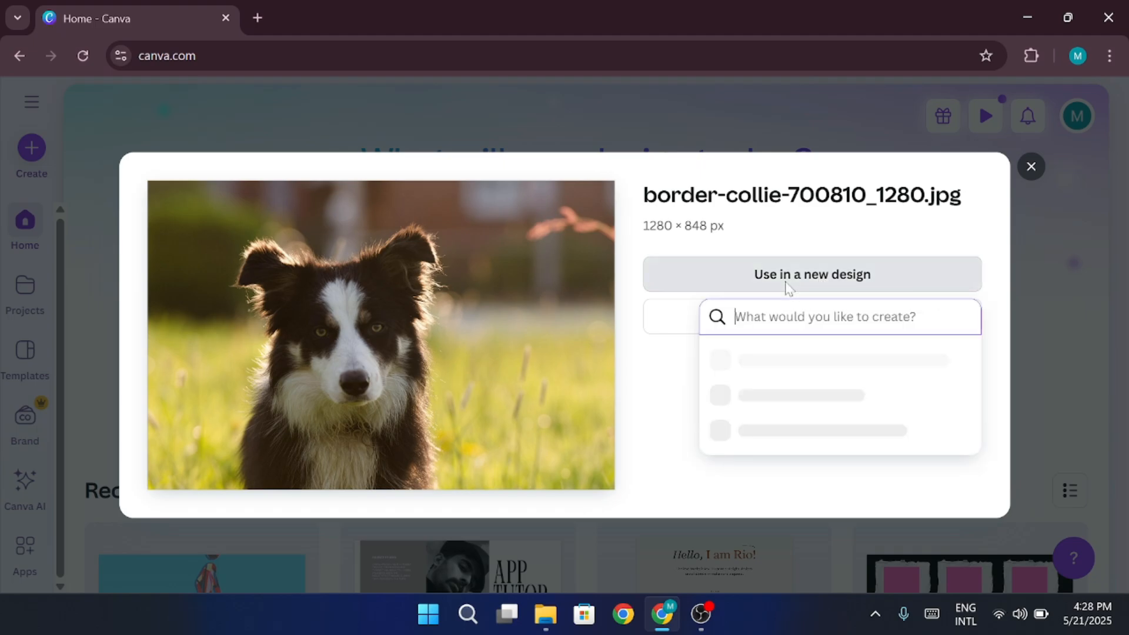
click(799, 329)
click(856, 416)
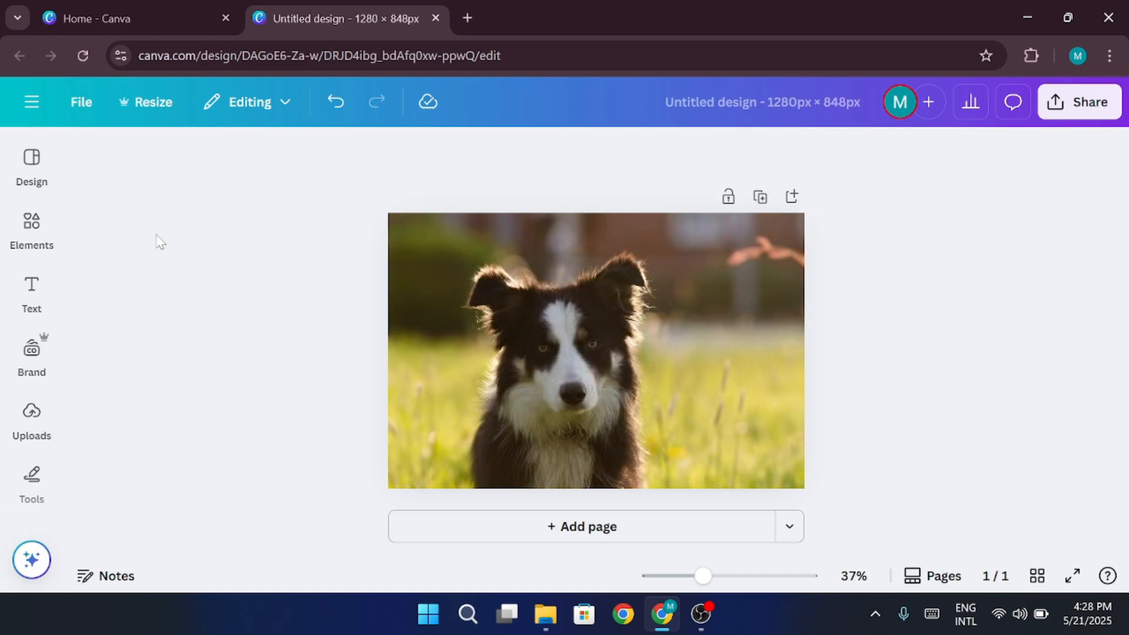
Open the dog photo's image adjustments and examine the white balance, light, color and texture settings
click(14, 222)
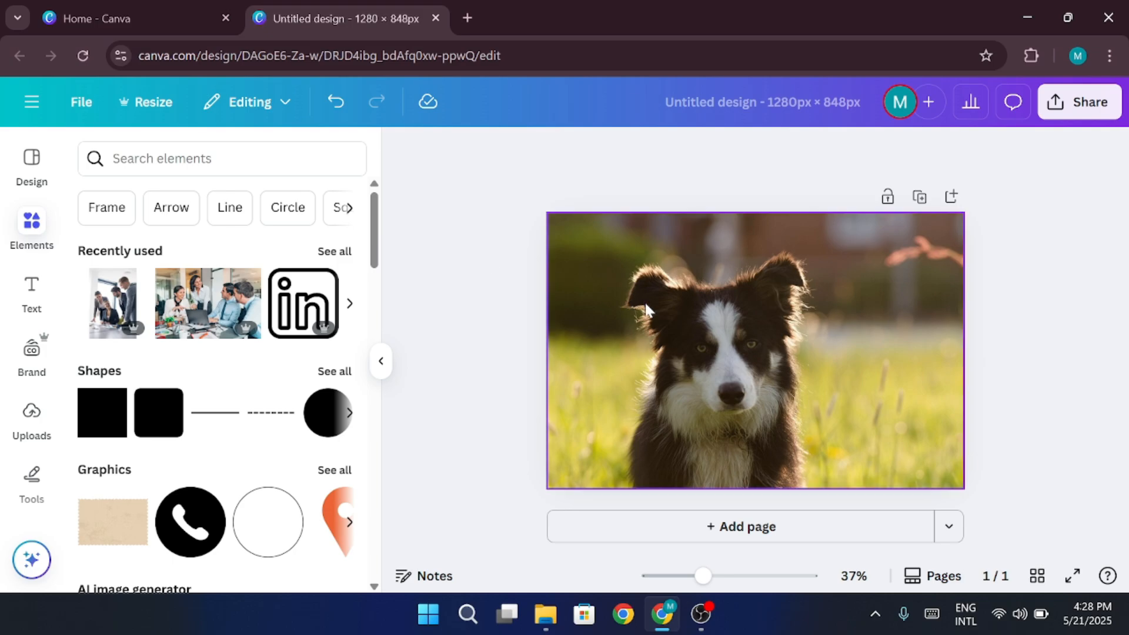
click(659, 278)
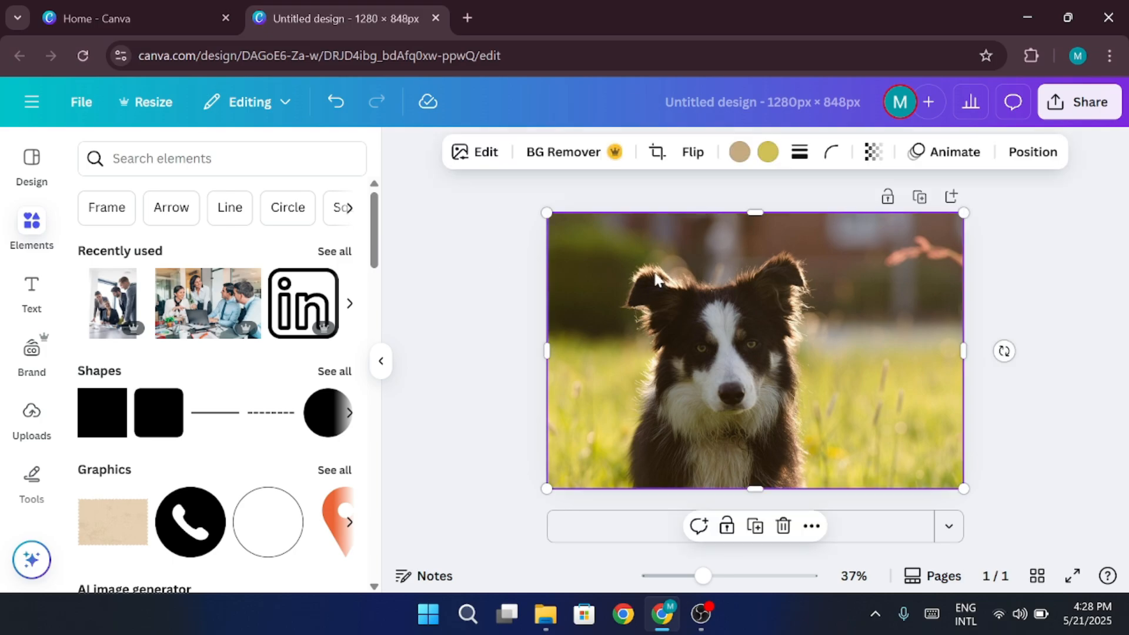
click(478, 154)
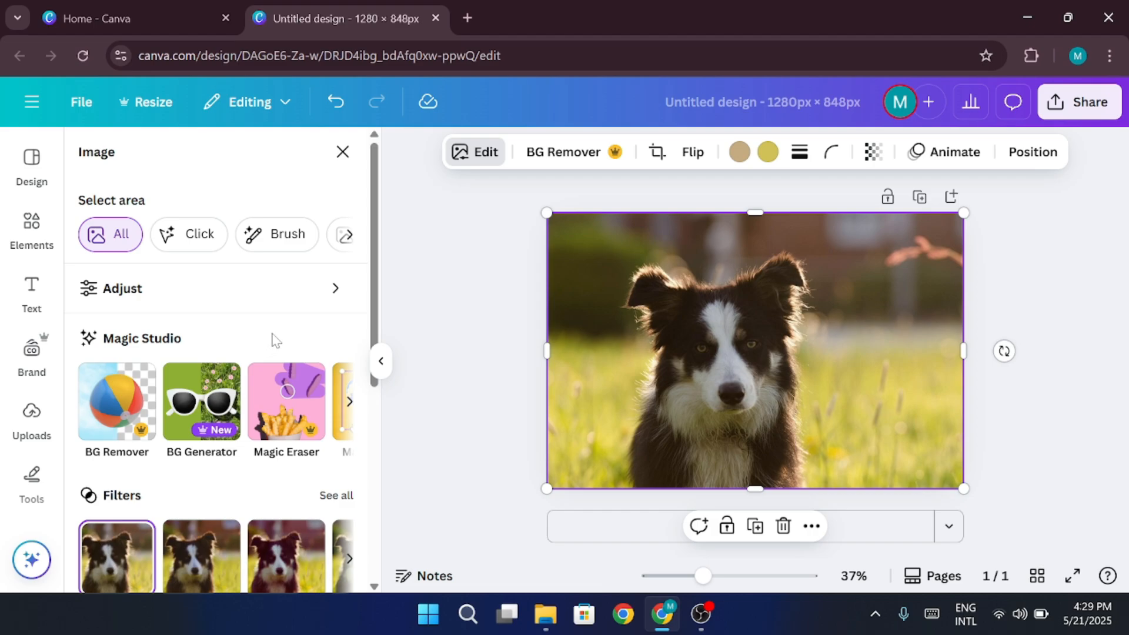
click(273, 297)
scroll(274, 323, down, 2)
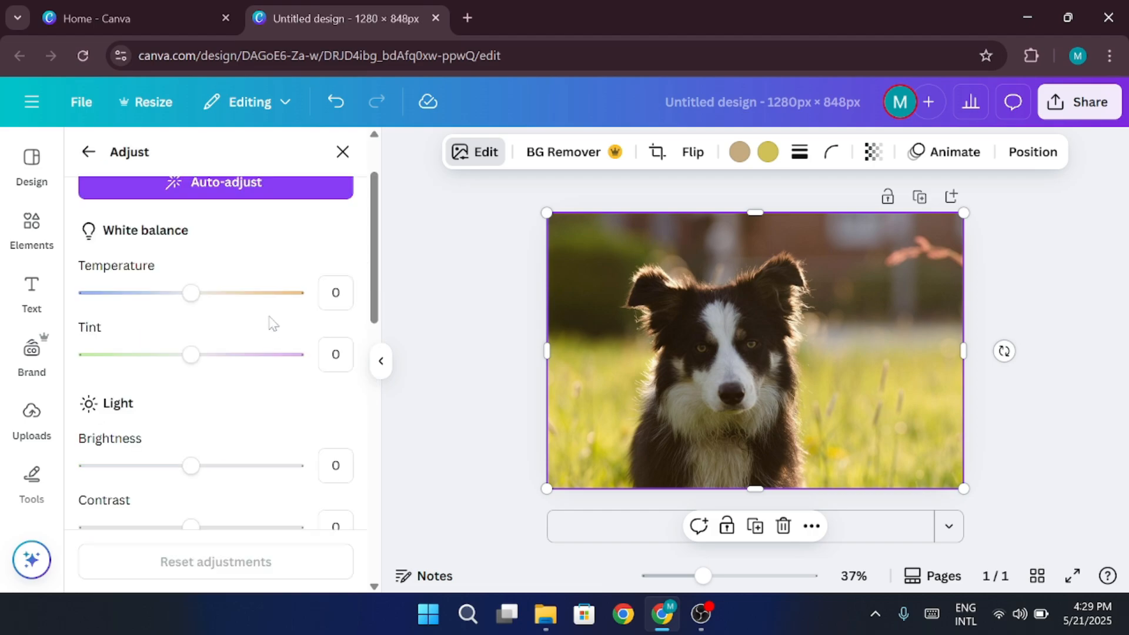
scroll(272, 326, down, 2)
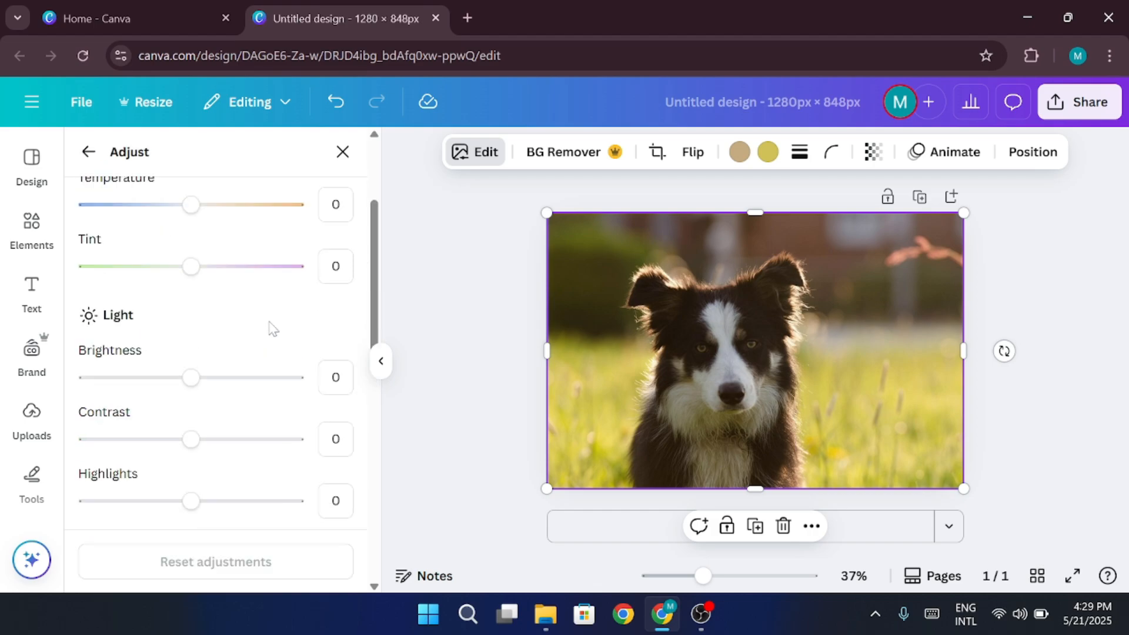
scroll(271, 332, down, 6)
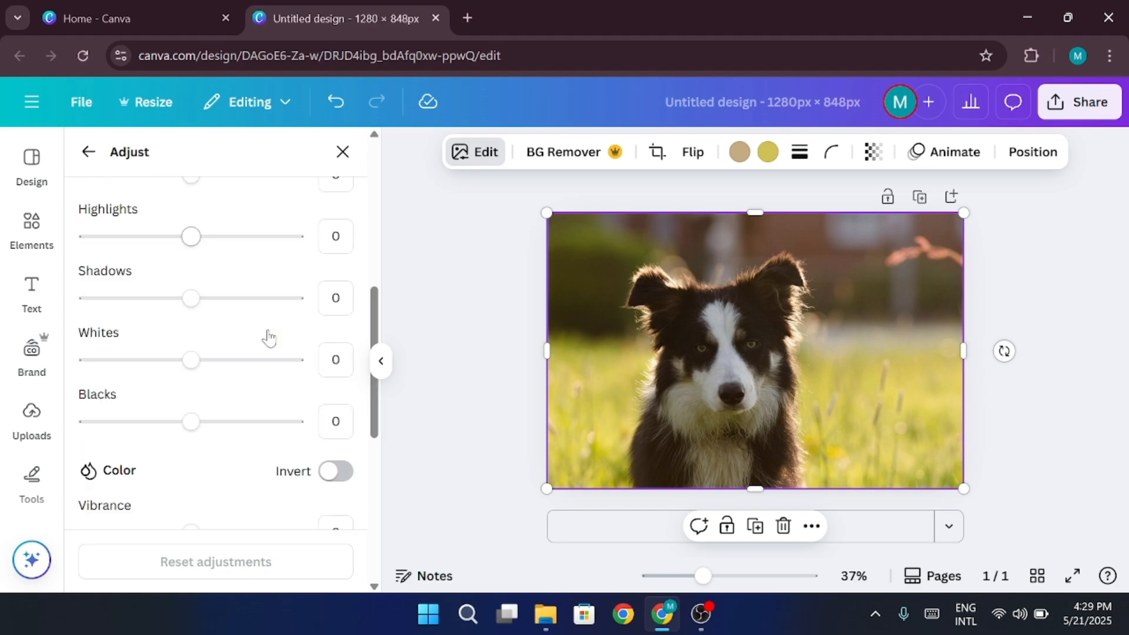
scroll(270, 337, down, 10)
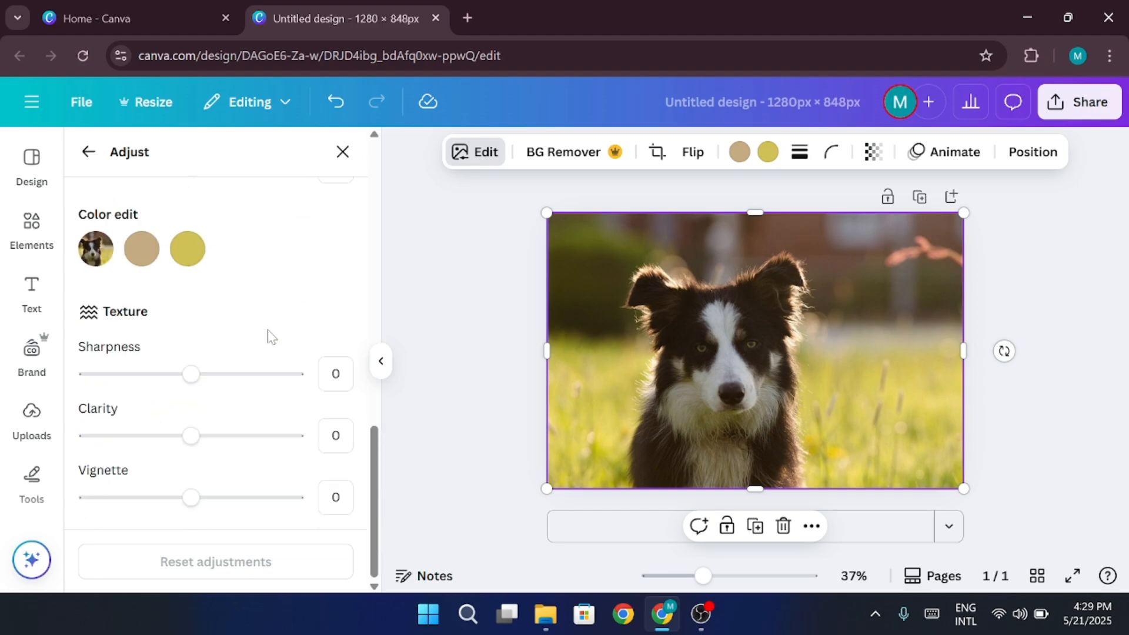
scroll(270, 336, up, 7)
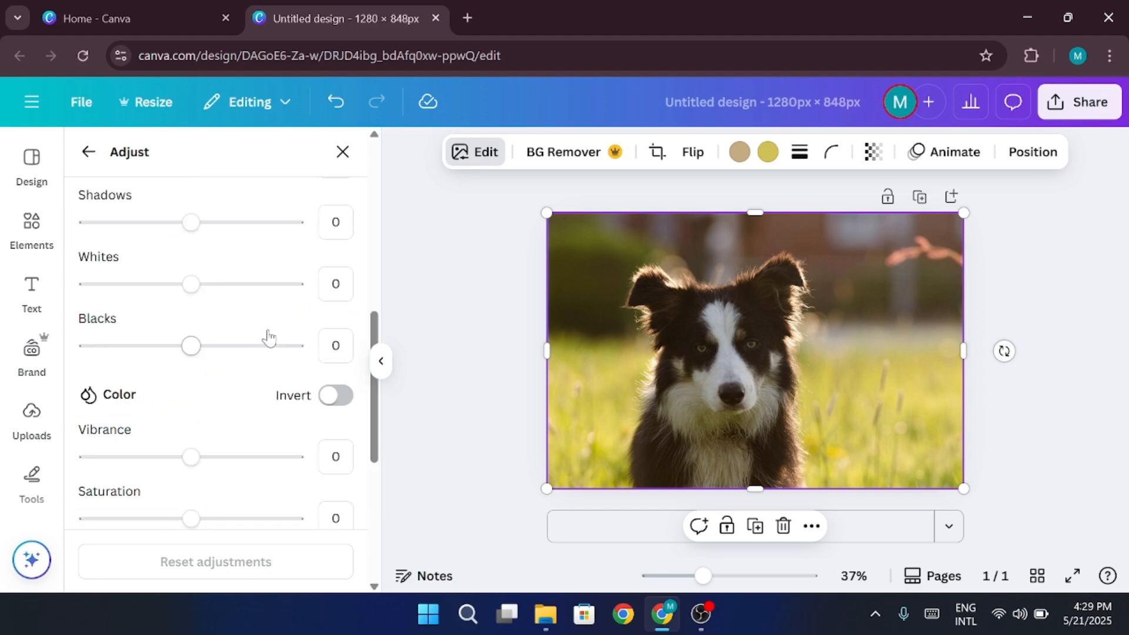
scroll(268, 337, up, 5)
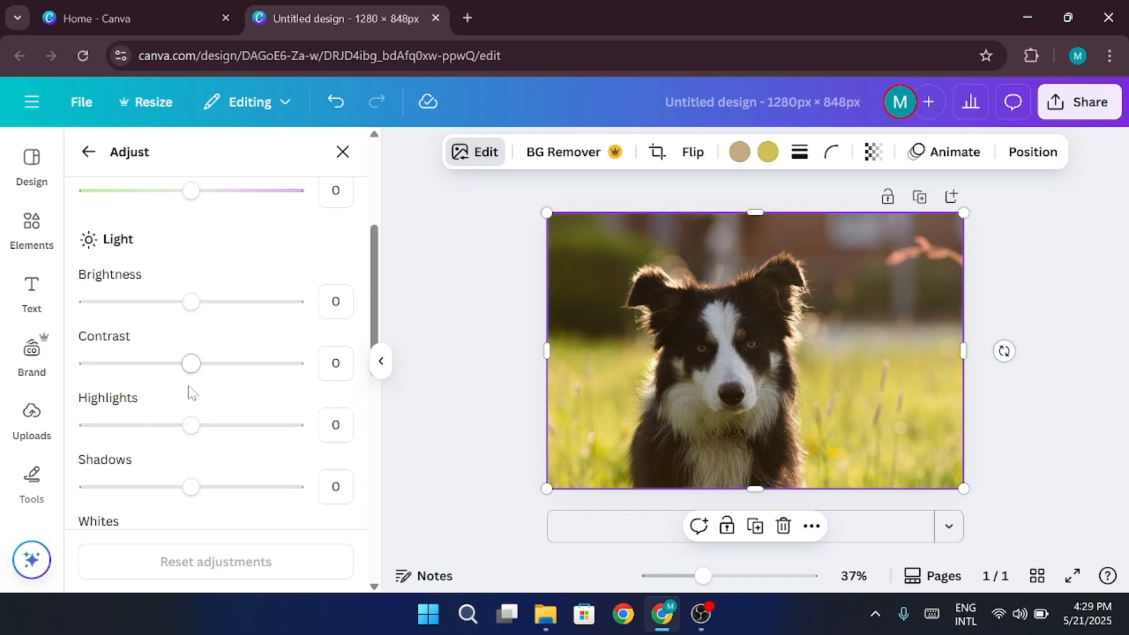
scroll(245, 329, up, 5)
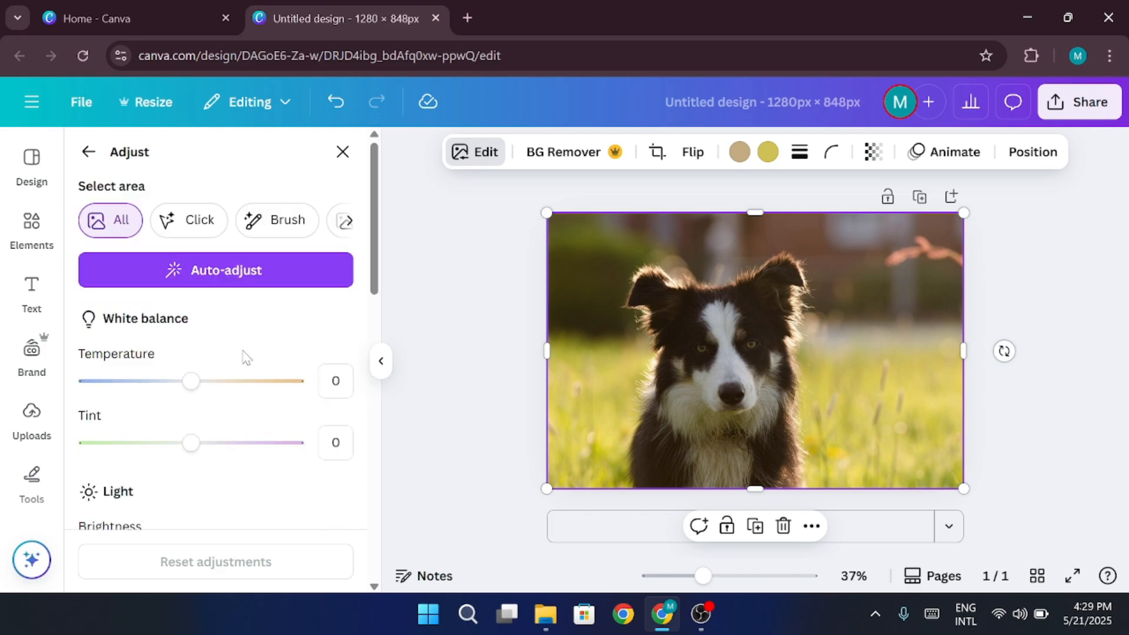
Set the dog photo's brightness to 24 and return to the main image editing options
scroll(245, 361, down, 3)
mouse_move(194, 379)
mouse_down()
mouse_move(261, 384)
mouse_move(216, 380)
mouse_up()
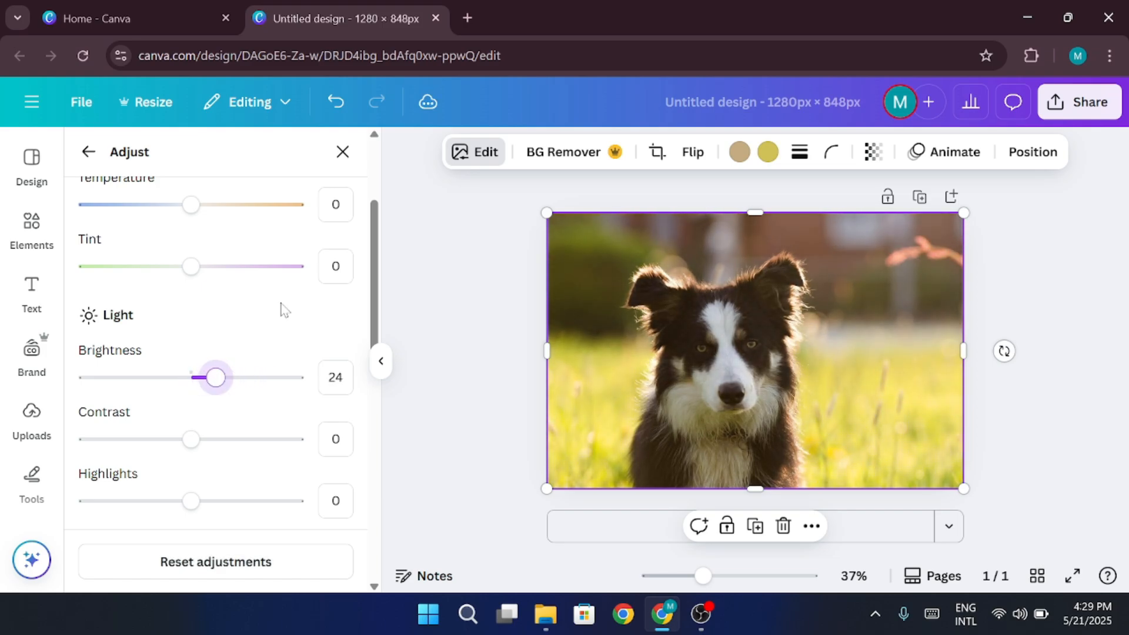
scroll(237, 360, down, 3)
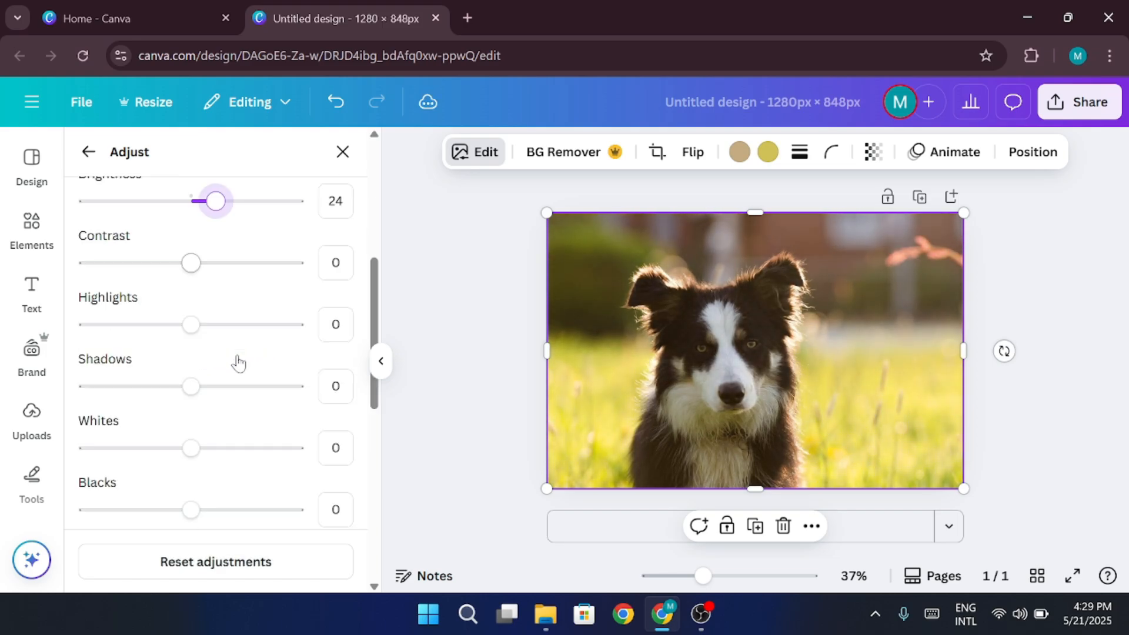
scroll(238, 360, up, 6)
click(88, 152)
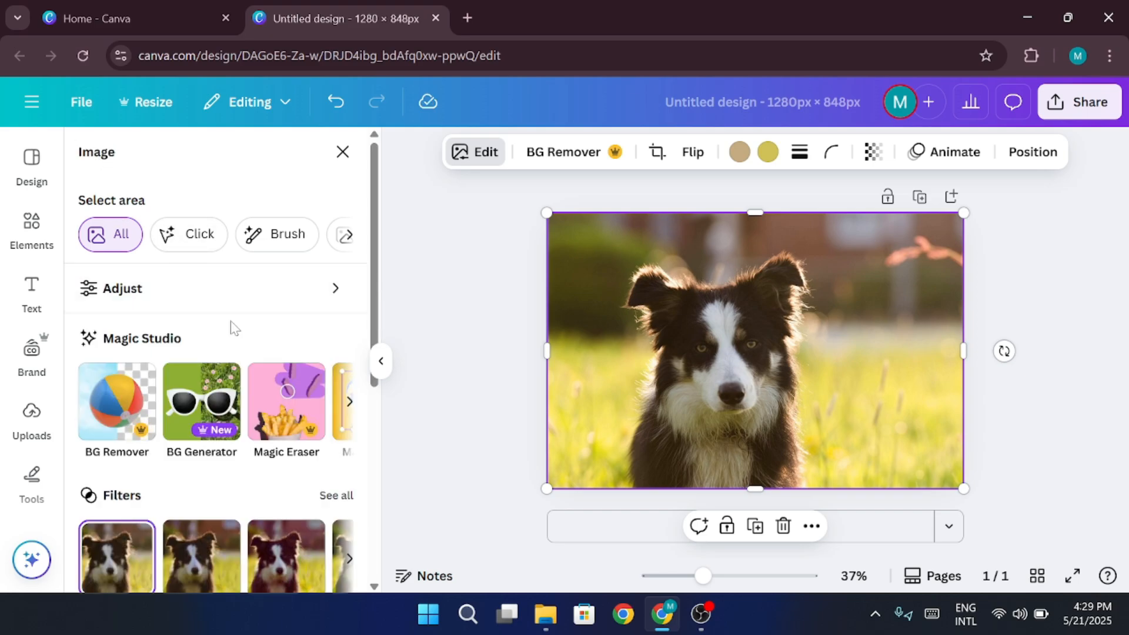
Browse the full filter collection and apply the Fresco filter to the dog photo at full intensity
scroll(272, 323, down, 3)
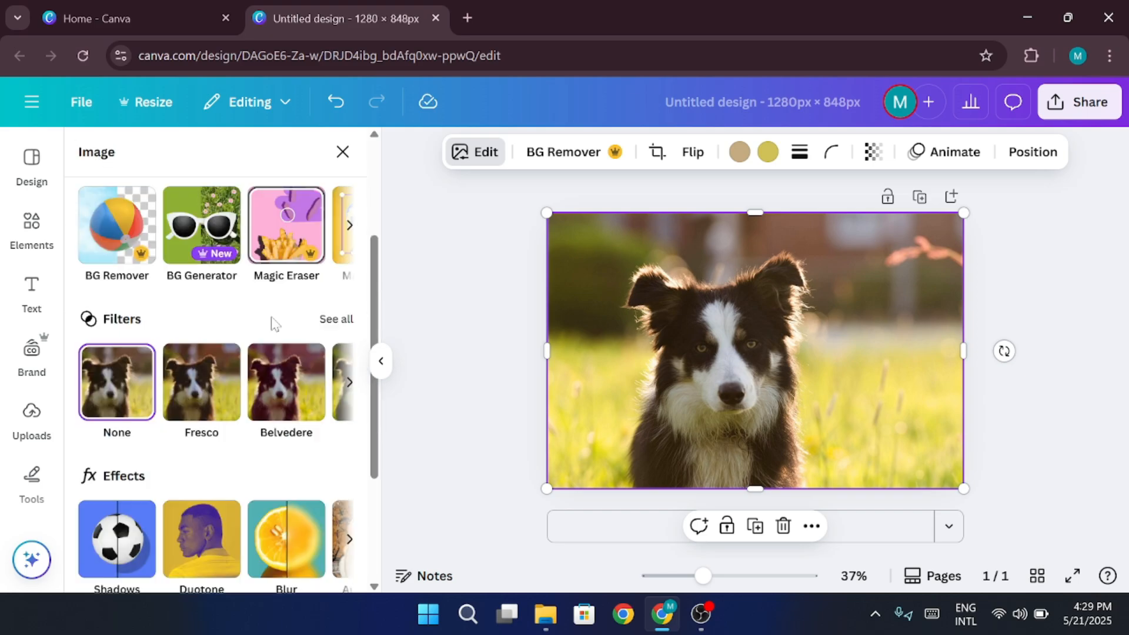
click(334, 318)
scroll(297, 300, down, 3)
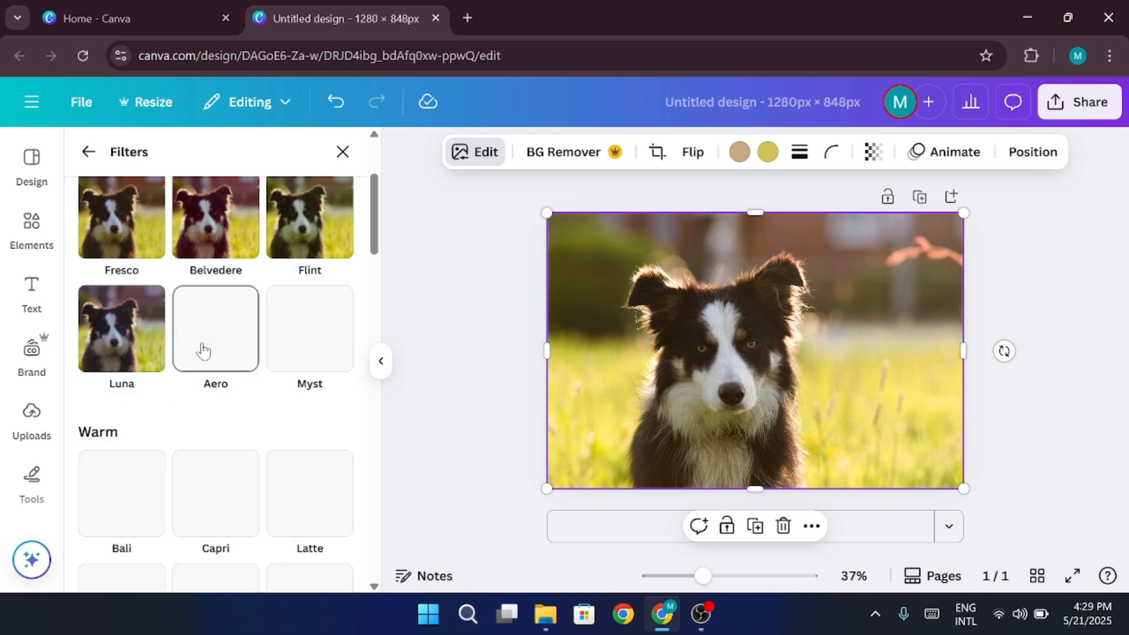
scroll(87, 216, up, 3)
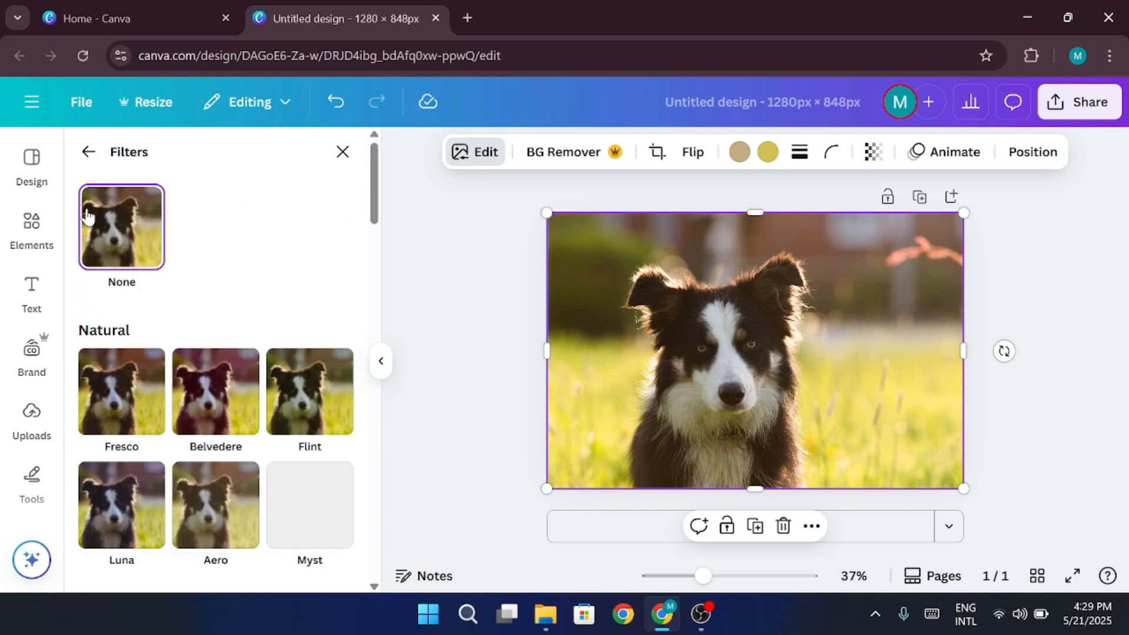
click(89, 152)
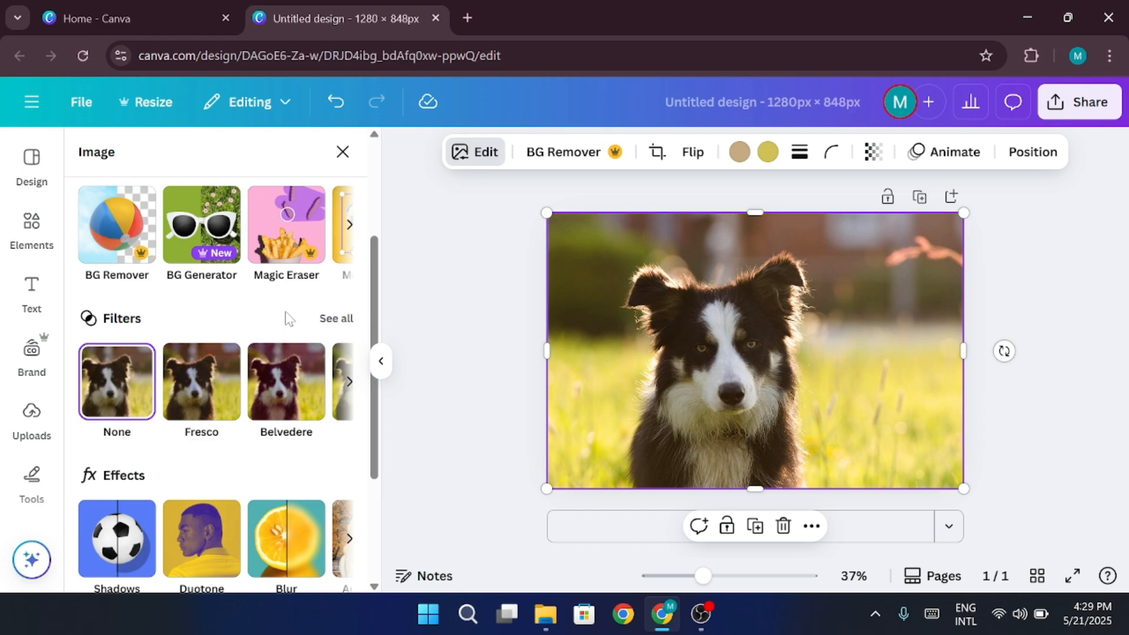
click(221, 373)
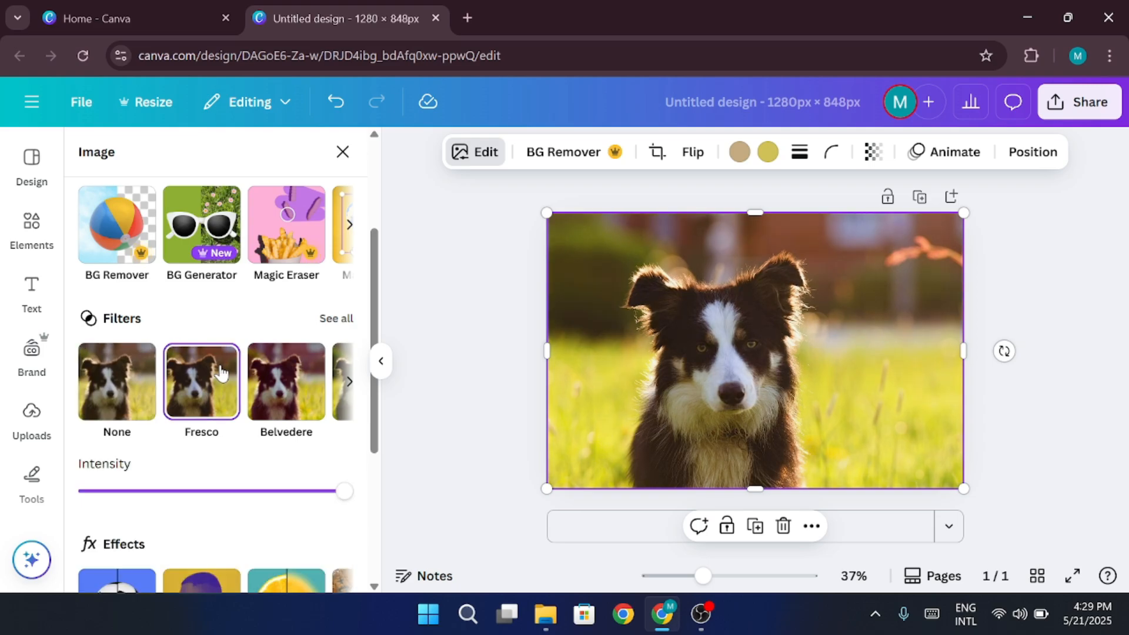
drag(343, 491, 471, 479)
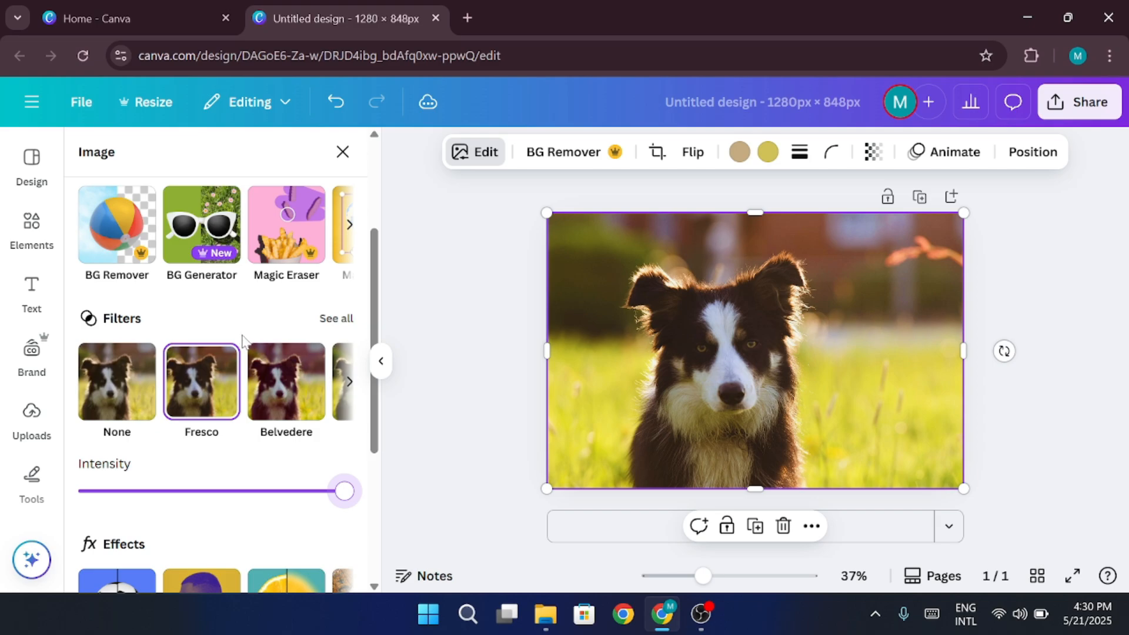
Brush blur onto the background in the photo's upper-left corner, set the brush size to 53, and return to the image options
scroll(245, 353, down, 2)
scroll(246, 352, down, 1)
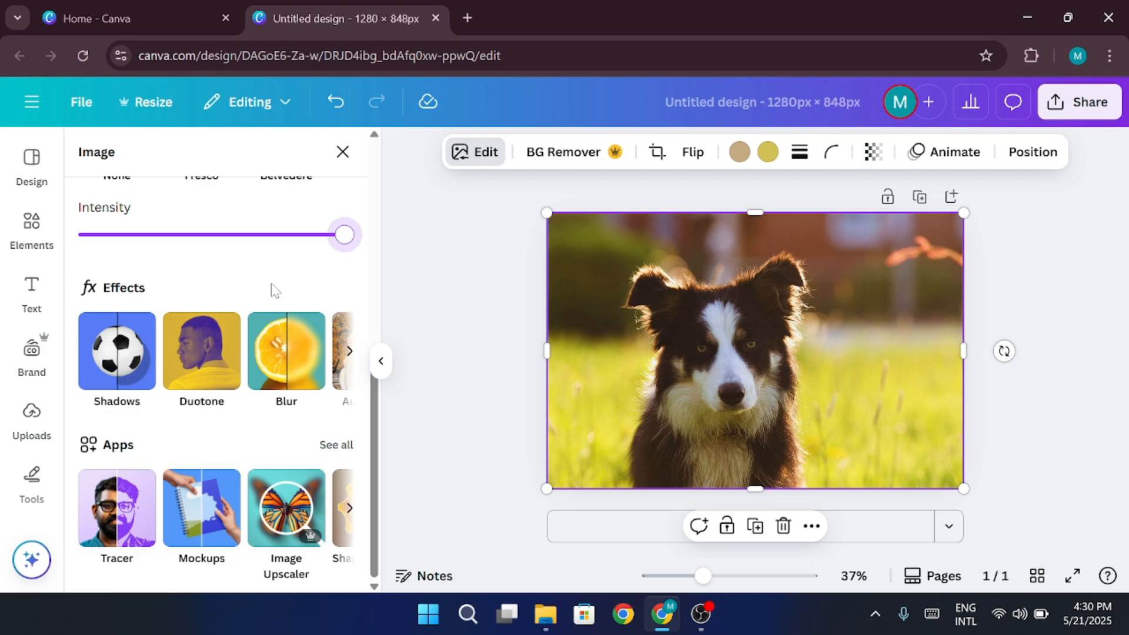
scroll(276, 300, up, 2)
scroll(280, 301, down, 2)
click(299, 349)
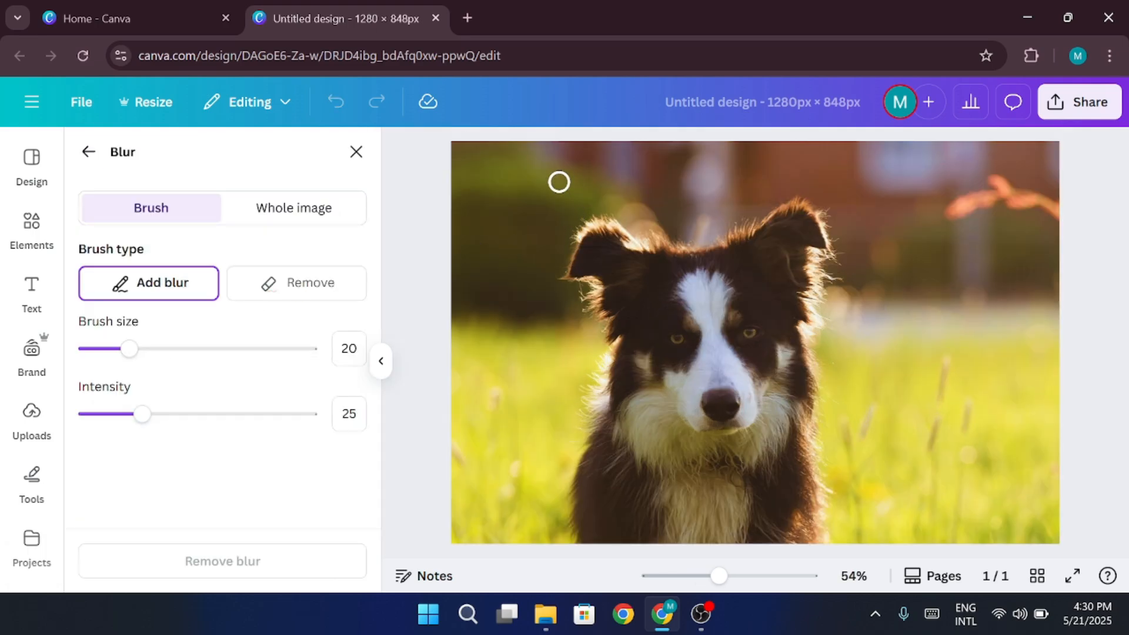
mouse_move(559, 182)
mouse_down()
mouse_move(525, 192)
mouse_move(487, 243)
mouse_move(581, 189)
mouse_move(510, 209)
mouse_move(533, 191)
mouse_move(519, 230)
mouse_move(564, 176)
mouse_move(518, 206)
mouse_move(555, 214)
mouse_move(554, 189)
mouse_move(503, 188)
mouse_move(537, 195)
mouse_move(507, 202)
mouse_move(512, 173)
mouse_move(501, 213)
mouse_up()
mouse_move(130, 349)
mouse_down()
mouse_move(231, 349)
mouse_move(125, 349)
mouse_move(203, 349)
mouse_up()
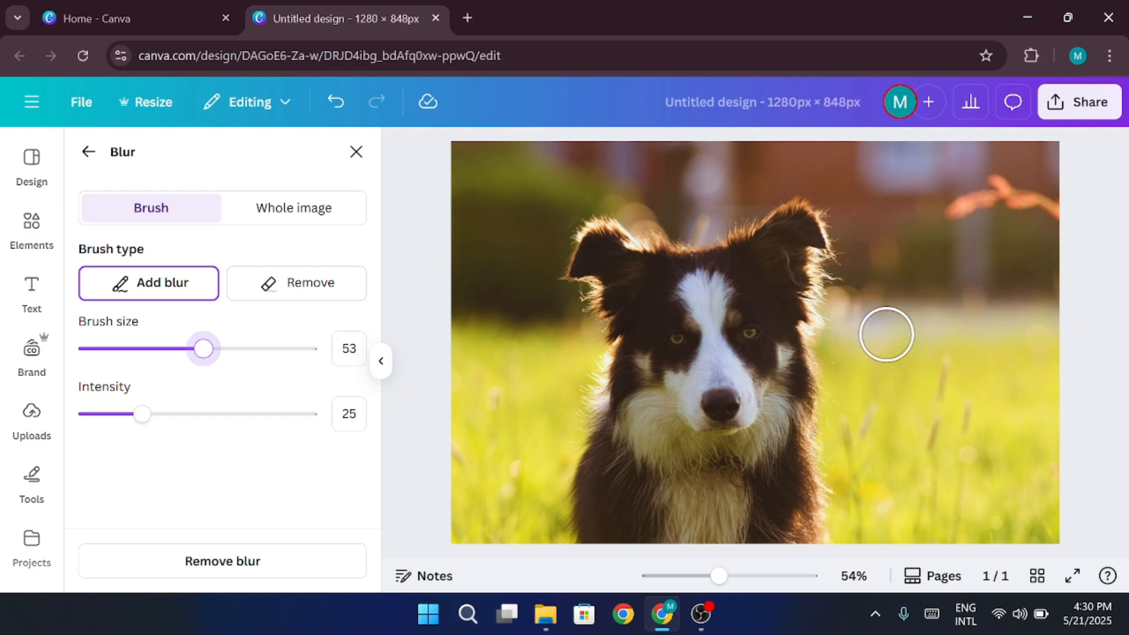
click(87, 152)
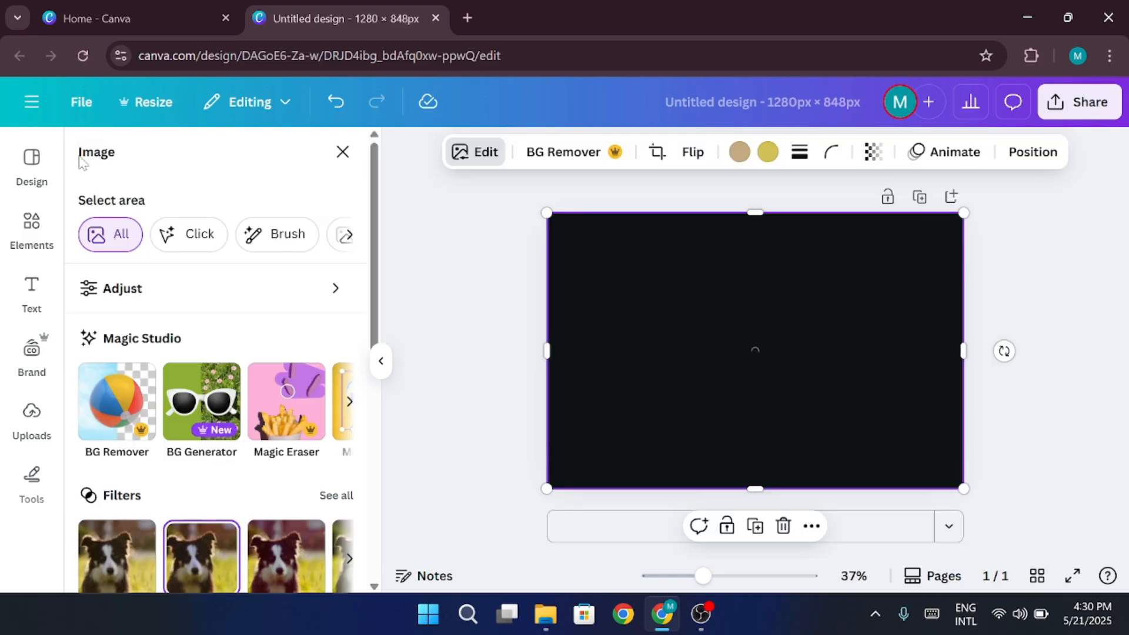
scroll(217, 366, down, 5)
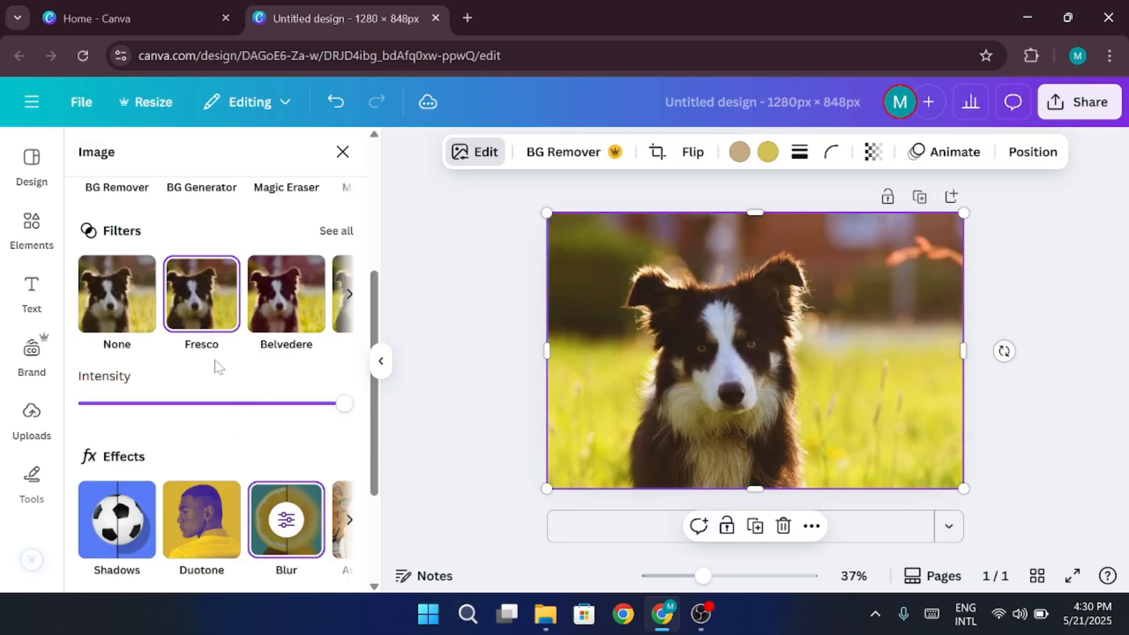
Examine the dog photo's effects and the area options offered with Brush selection, then exit the image editing options
scroll(220, 370, down, 2)
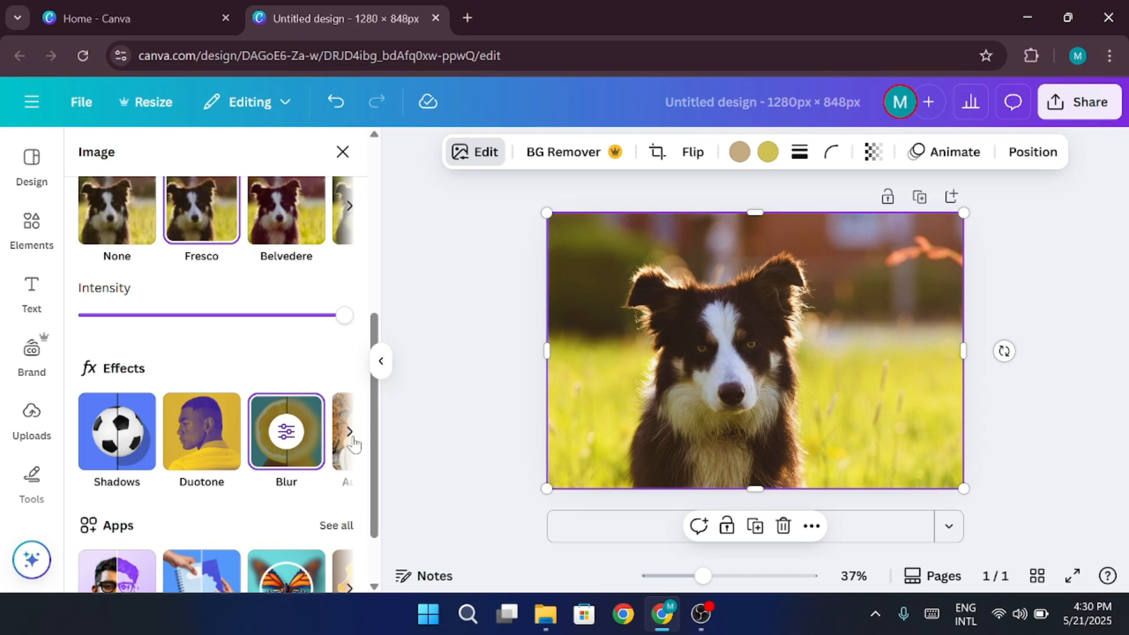
click(301, 487)
click(272, 234)
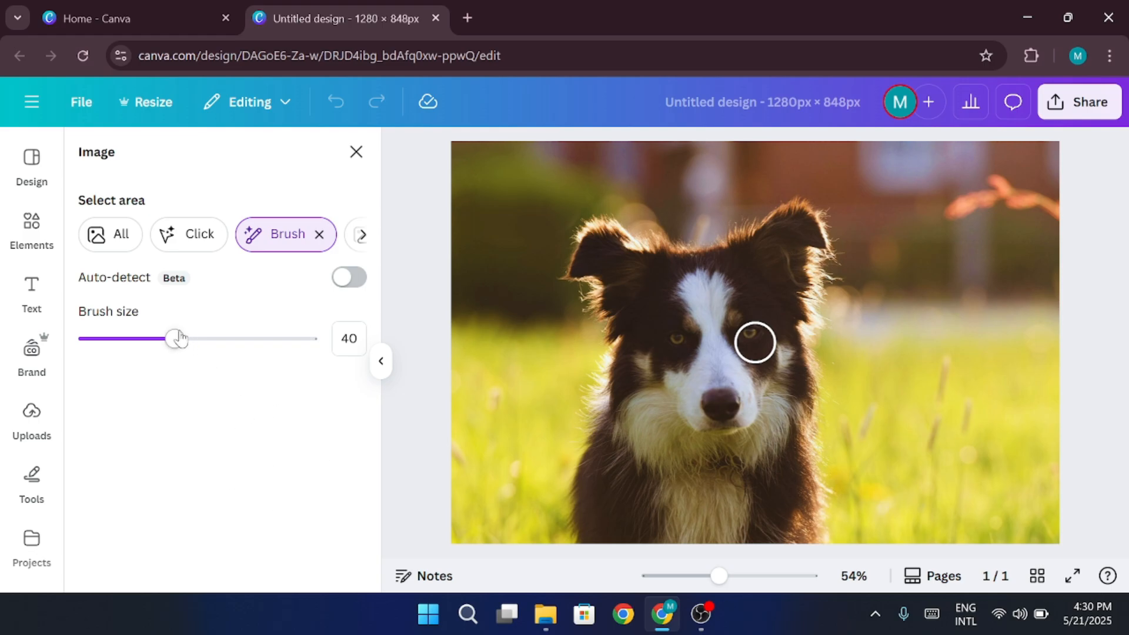
click(363, 235)
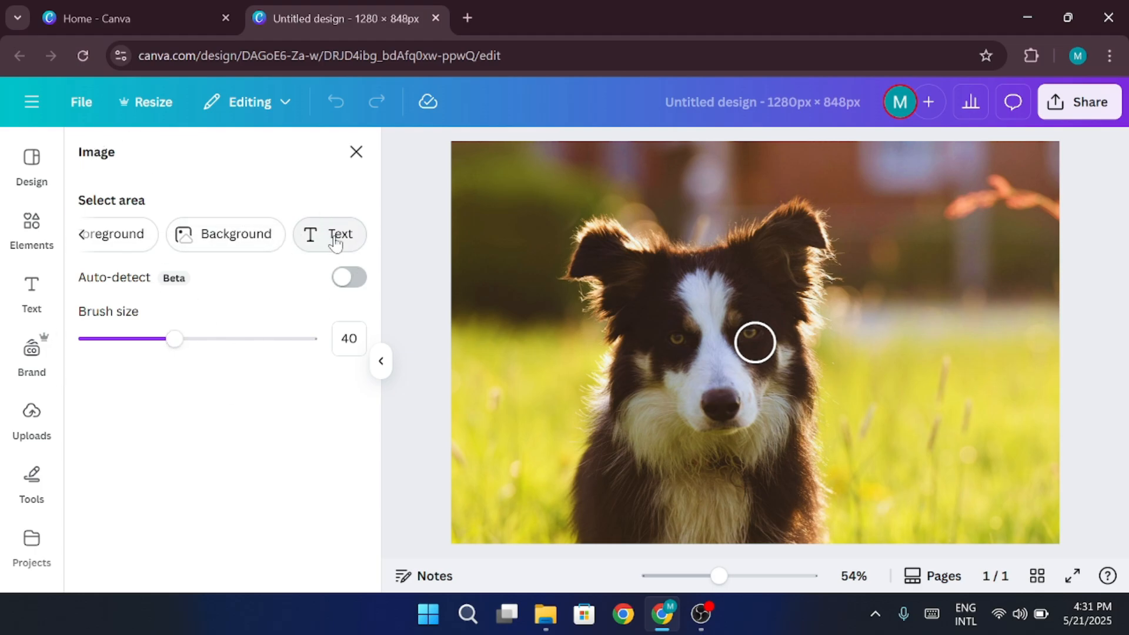
click(355, 152)
Look through the shapes, graphics and AI image generator sections of the elements library
scroll(226, 311, down, 3)
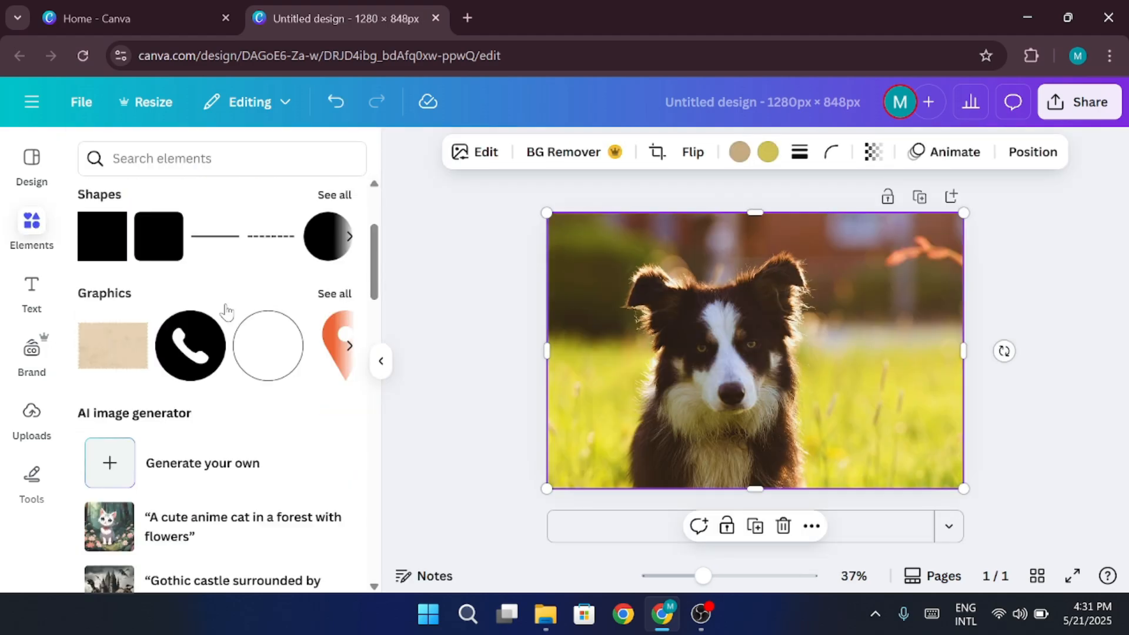
scroll(227, 311, up, 3)
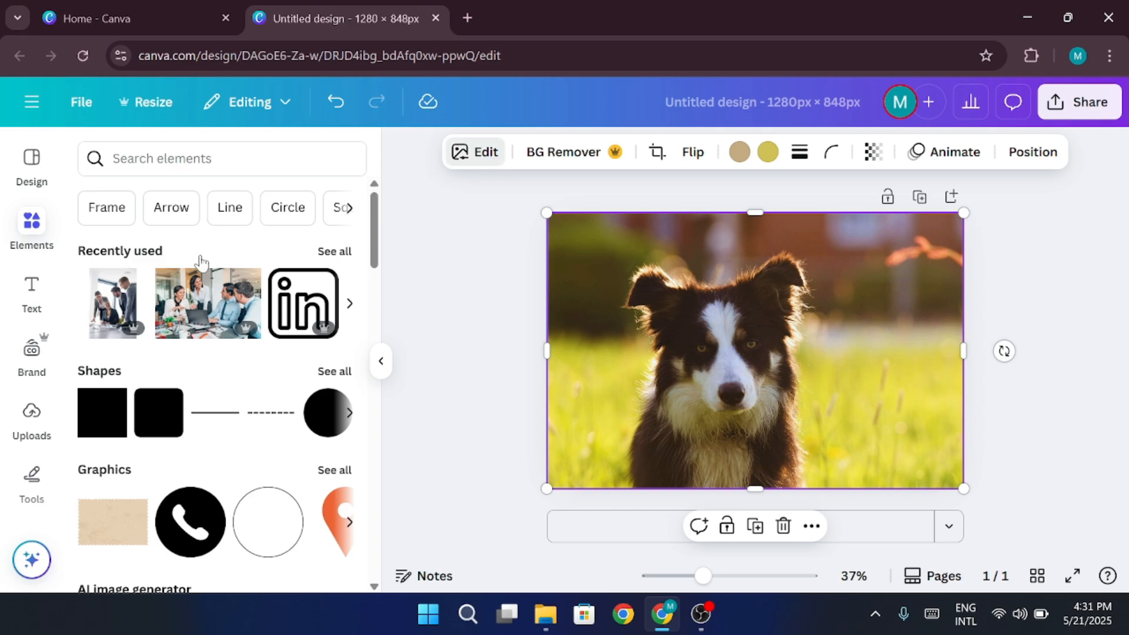
scroll(267, 421, down, 5)
scroll(214, 353, up, 5)
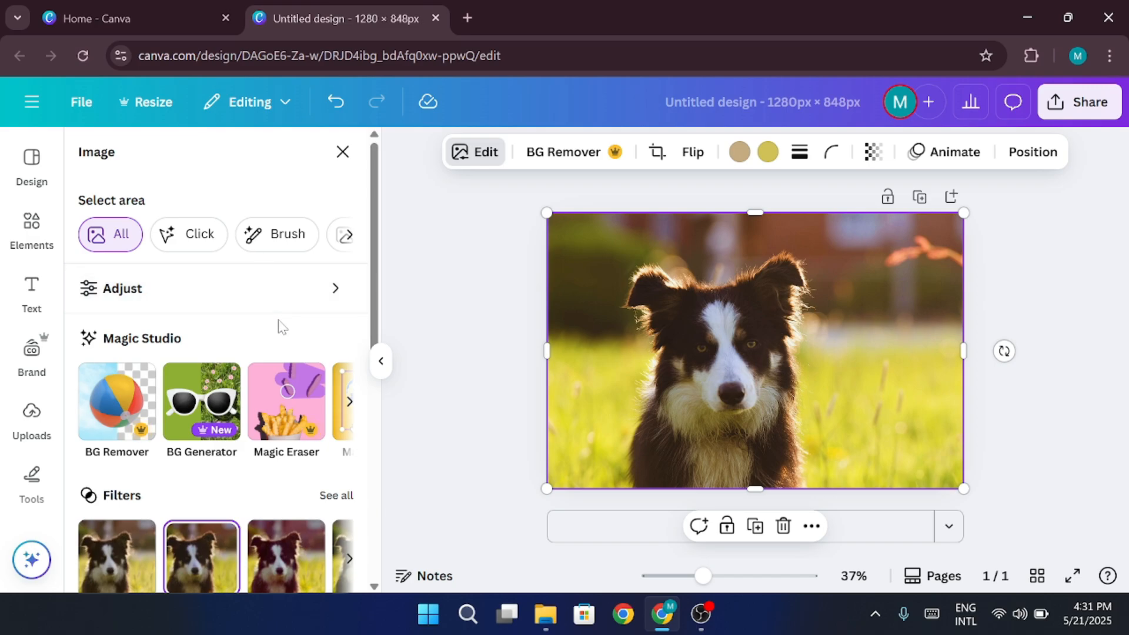
Examine the area selection choices and the full set of Magic Studio tools for the dog photo
click(351, 234)
click(350, 234)
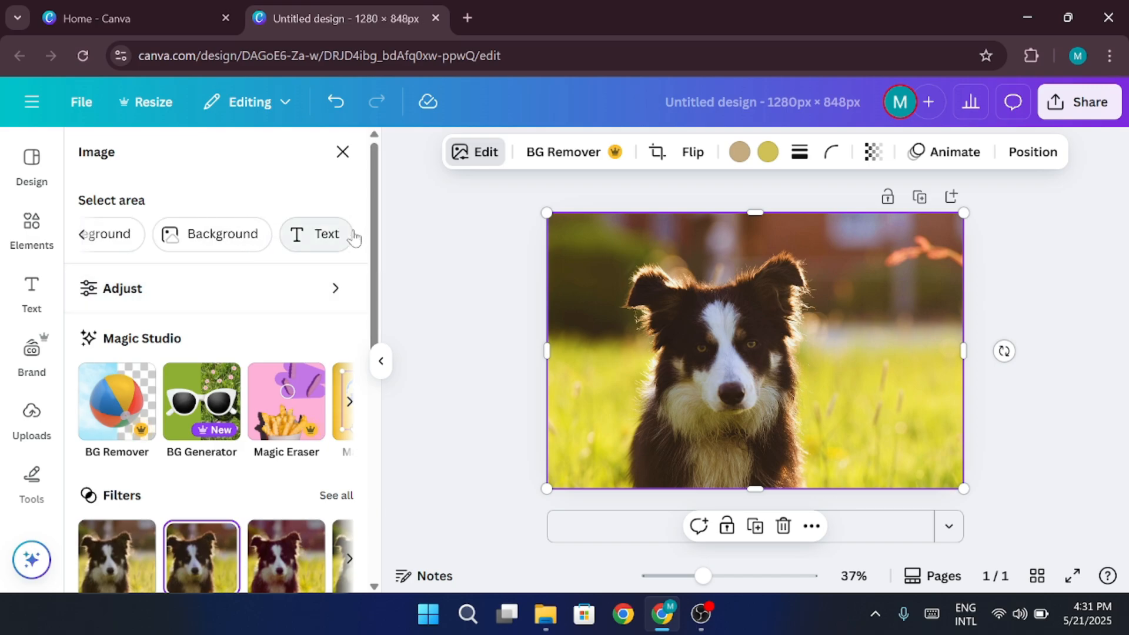
click(83, 237)
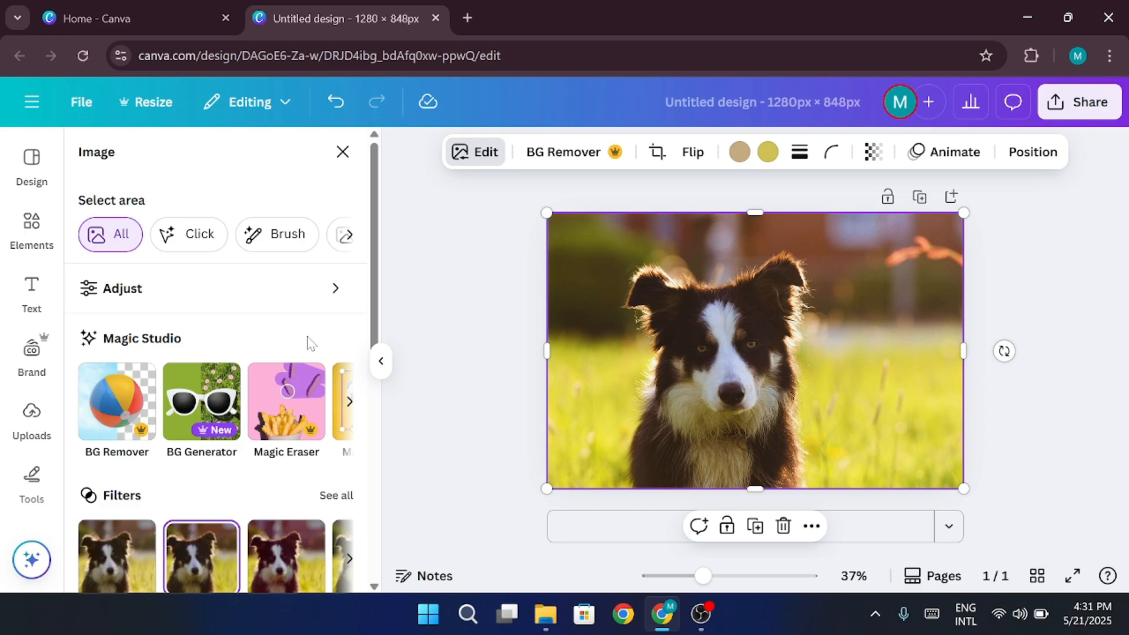
click(349, 403)
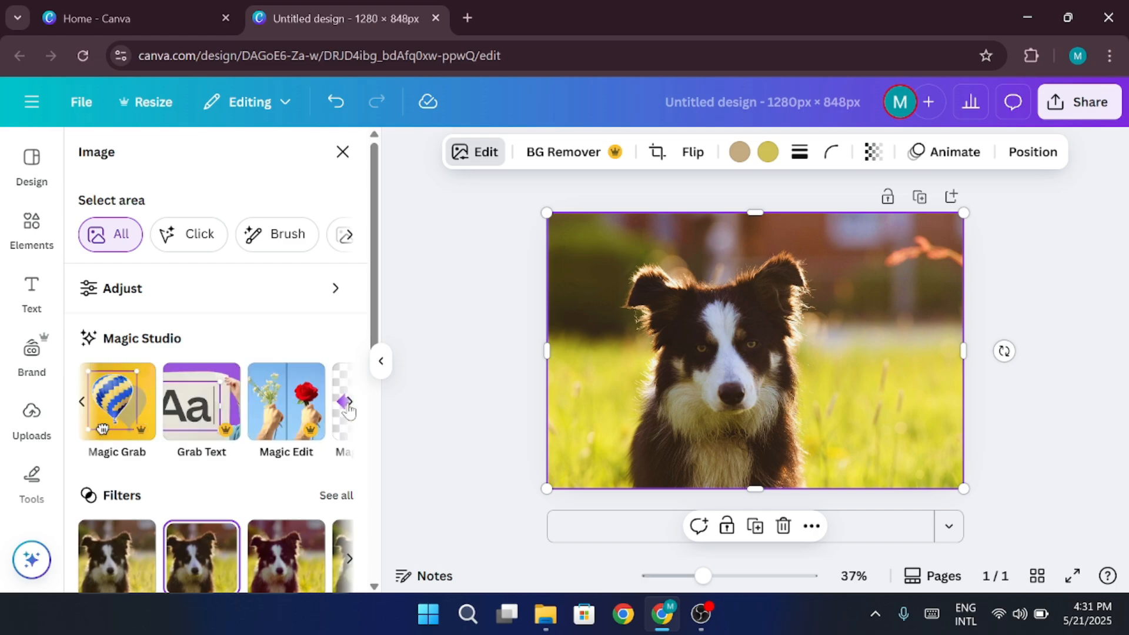
click(349, 405)
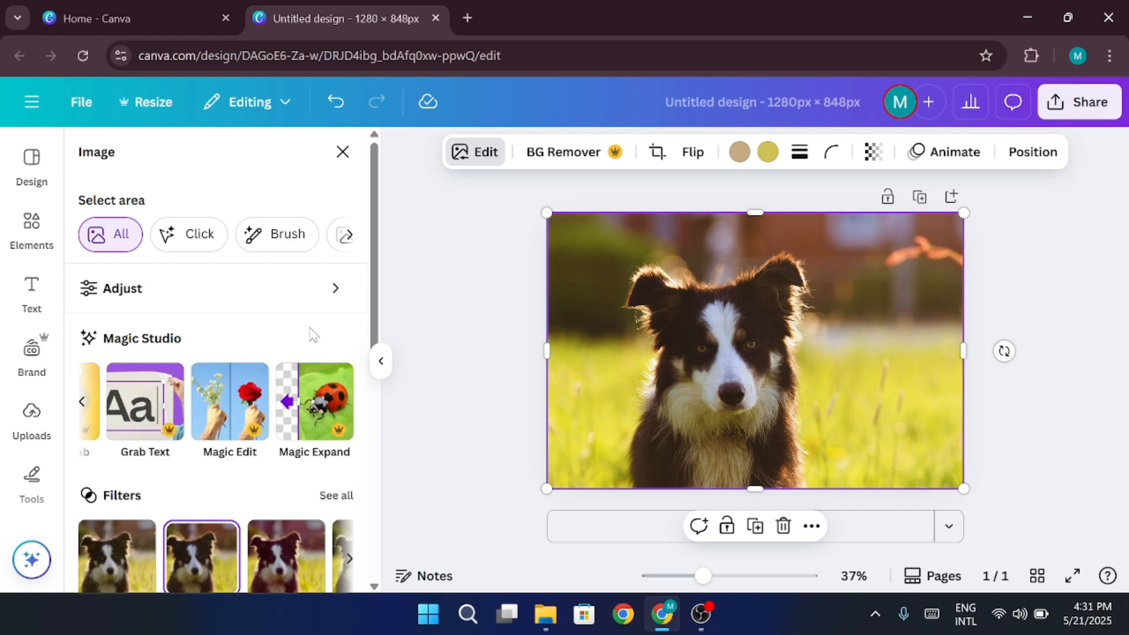
click(76, 413)
Examine the filters, effects and apps available for the dog photo, and the additional tools in the editor's sidebar
scroll(222, 367, down, 3)
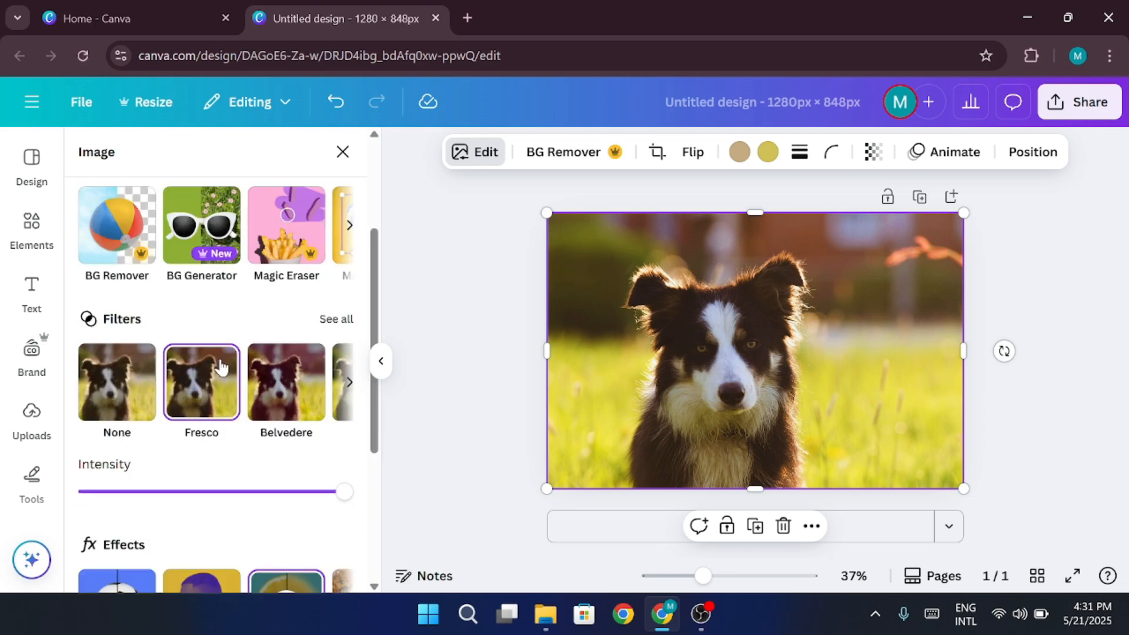
scroll(221, 367, down, 2)
scroll(222, 367, down, 3)
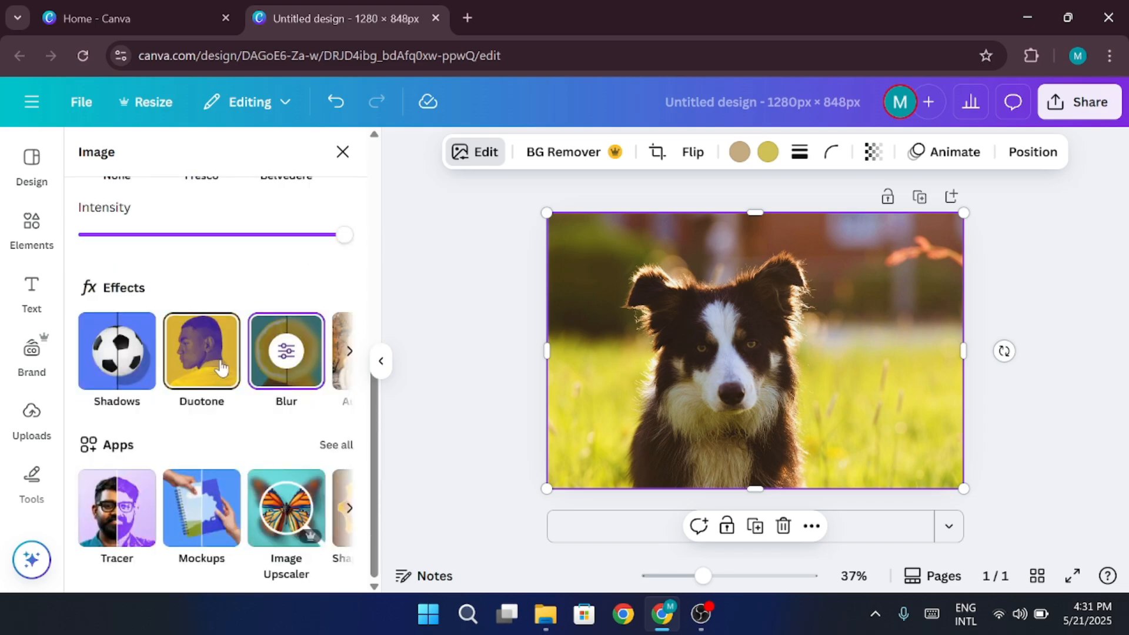
click(349, 351)
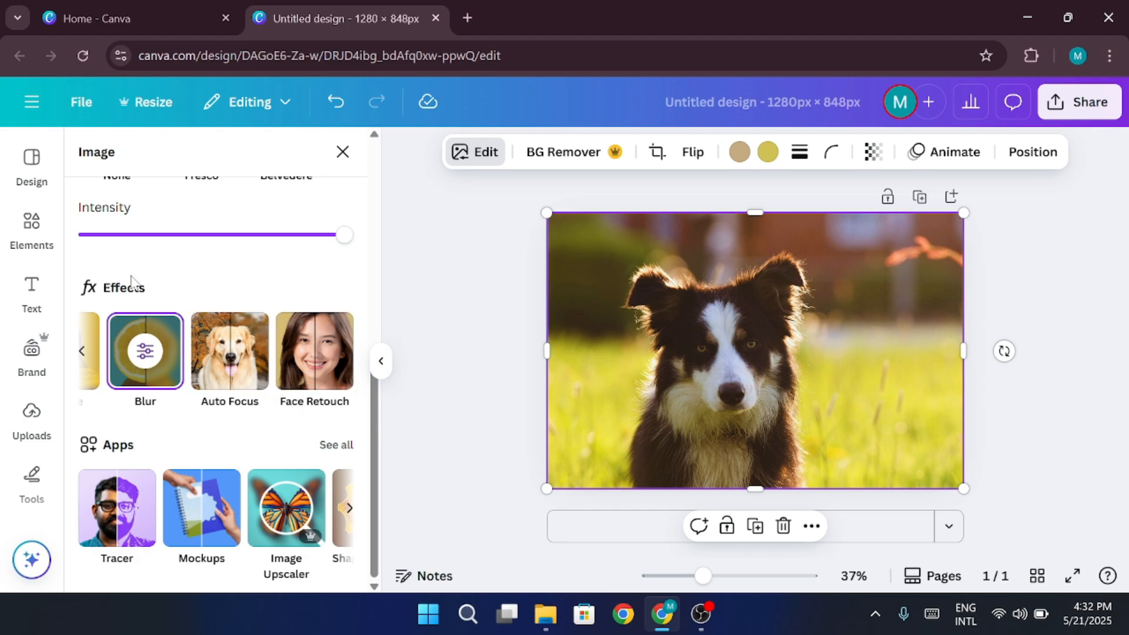
scroll(32, 334, down, 6)
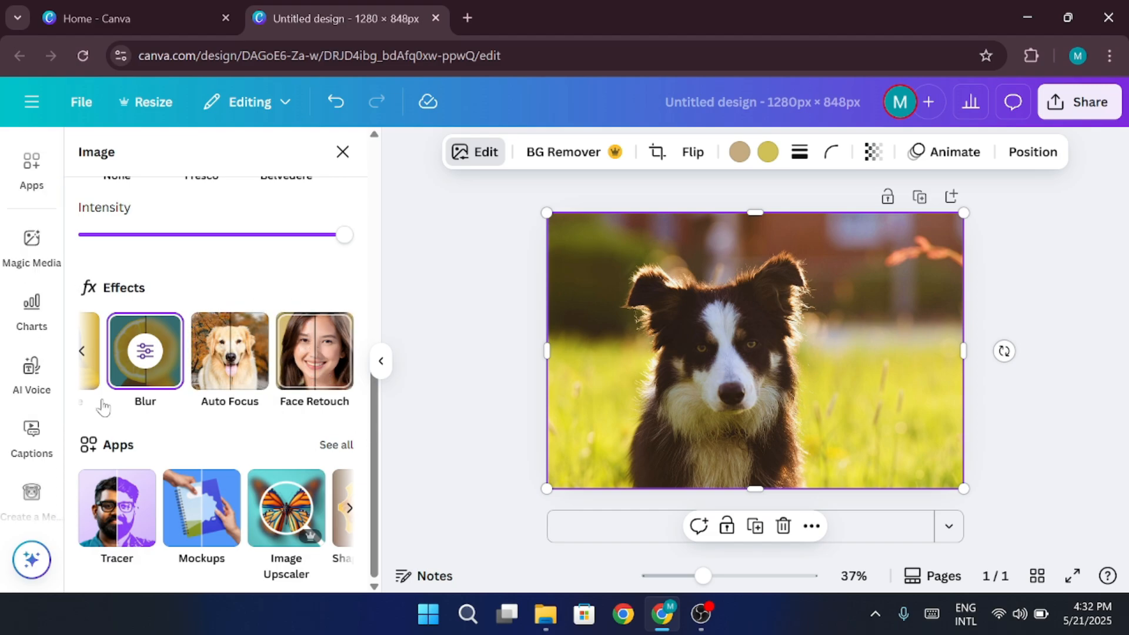
scroll(32, 365, up, 6)
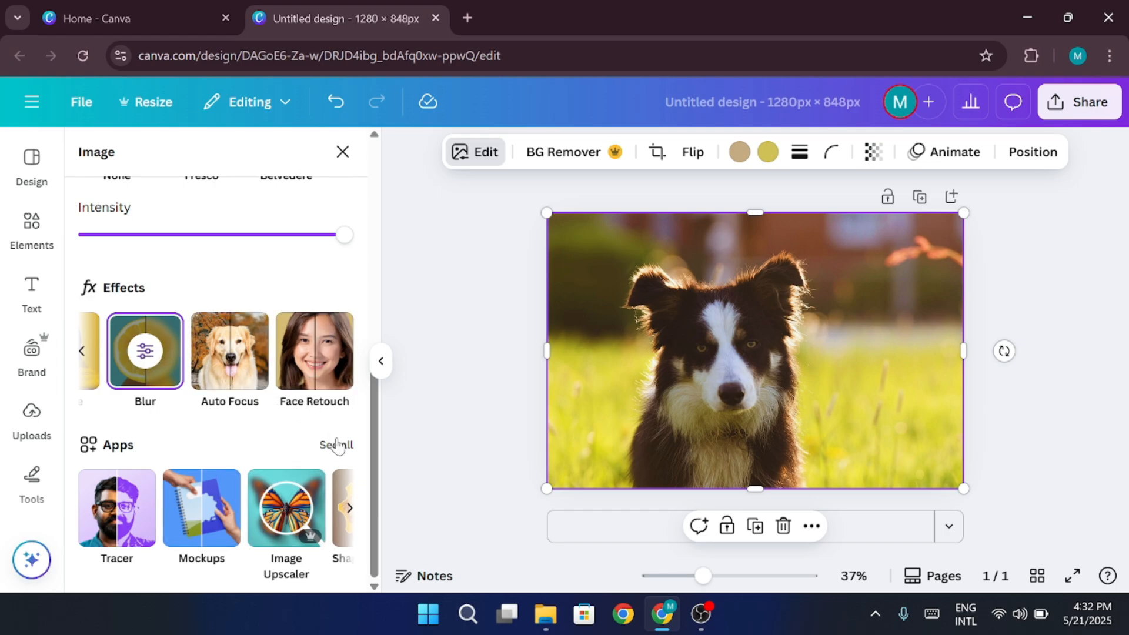
scroll(287, 391, up, 1)
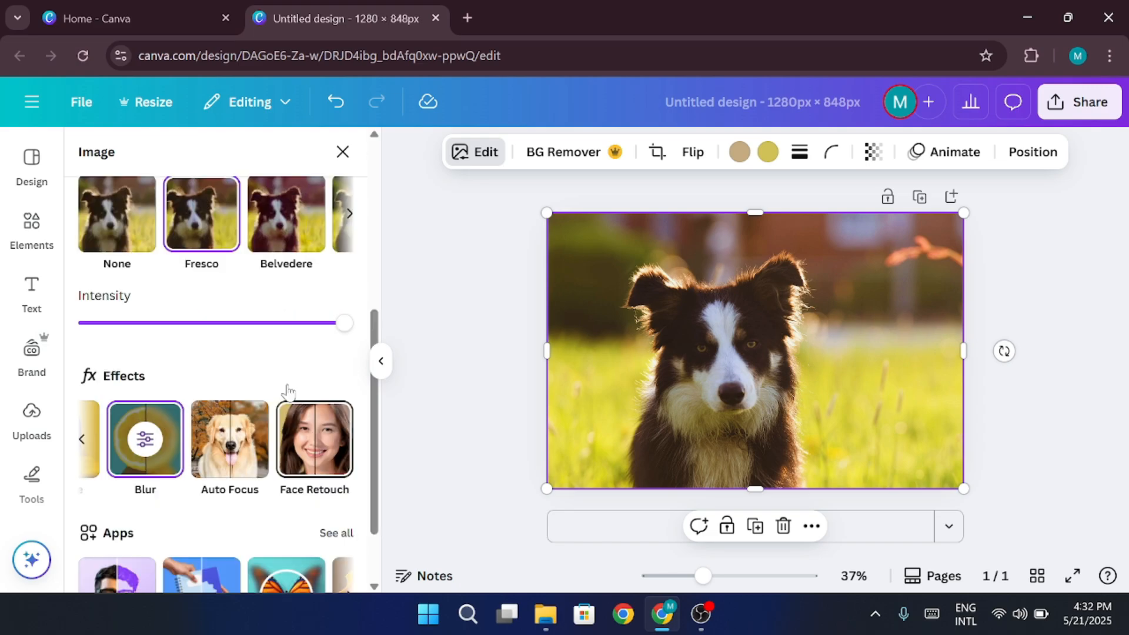
scroll(287, 392, down, 1)
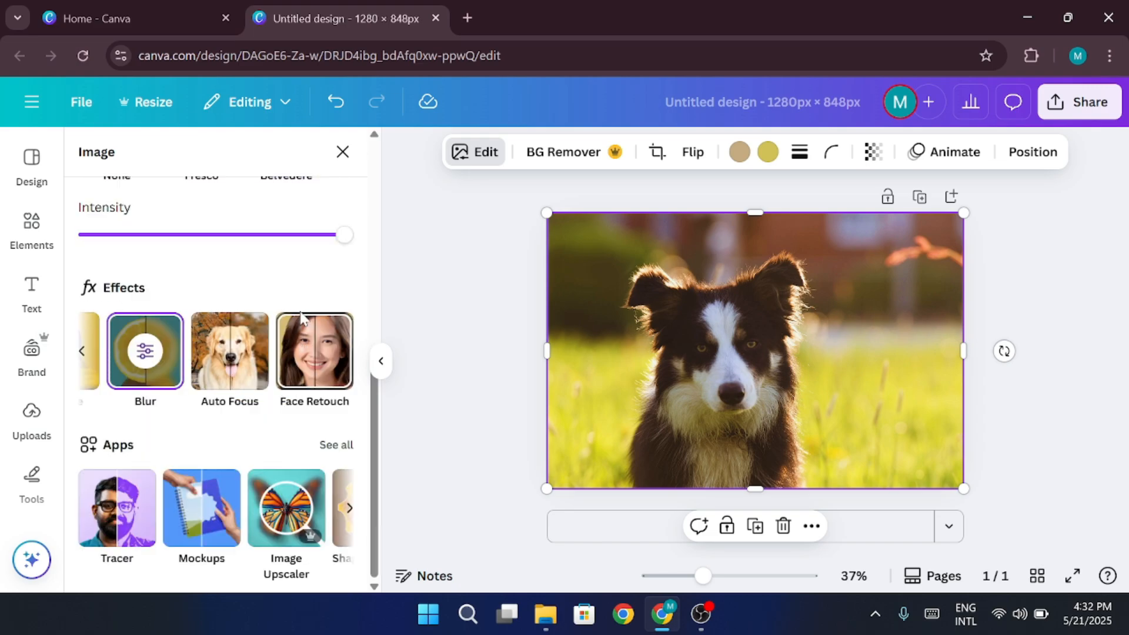
scroll(301, 318, up, 5)
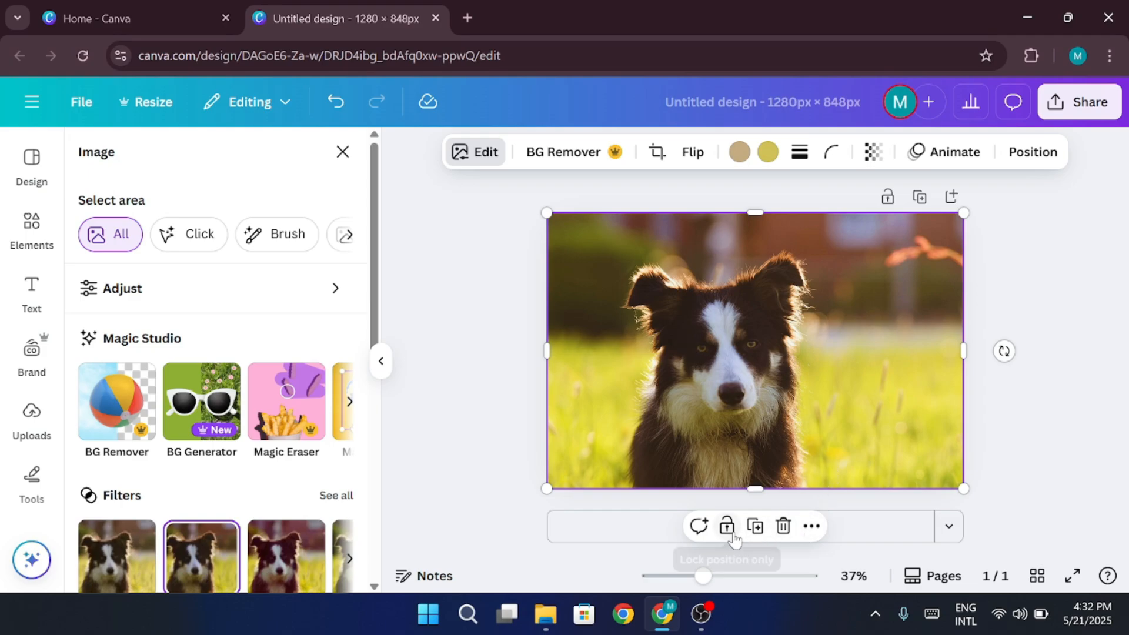
Add a second page, paste the dog photo onto it, and shrink and centre the copy
click(862, 529)
key(ctrl+v)
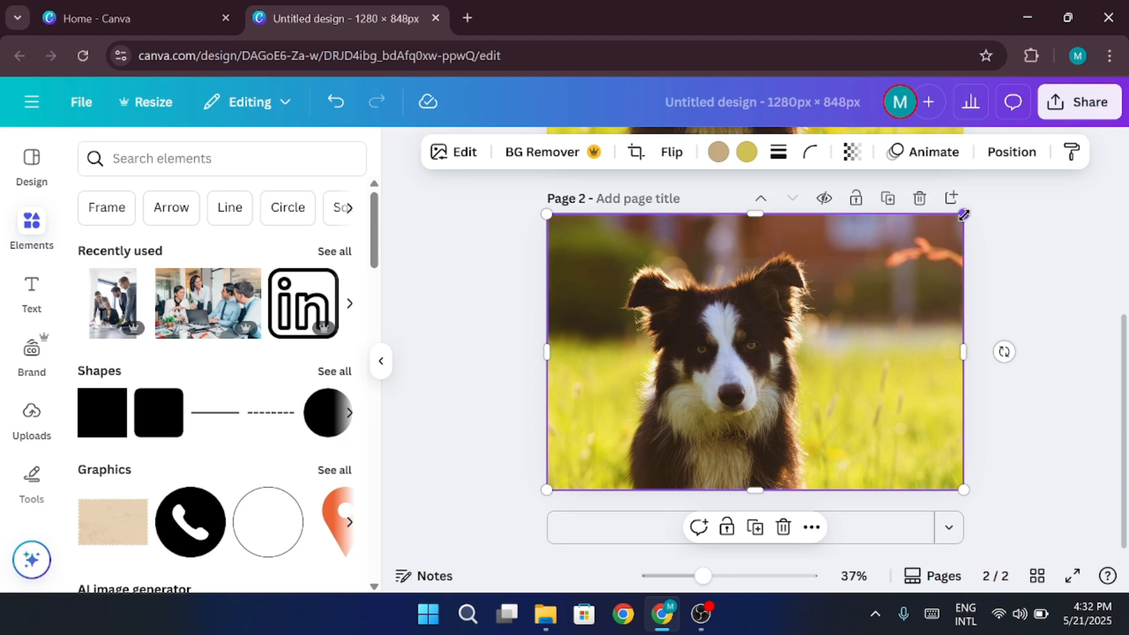
drag(962, 213, 843, 291)
drag(726, 408, 792, 367)
Crop the page 2 dog photo at both sides and the top to a near-square around the dog, centre it and deselect it
drag(905, 351, 834, 353)
mouse_move(724, 390)
mouse_down()
mouse_move(748, 370)
mouse_move(740, 380)
mouse_up()
drag(628, 351, 672, 352)
drag(855, 352, 840, 351)
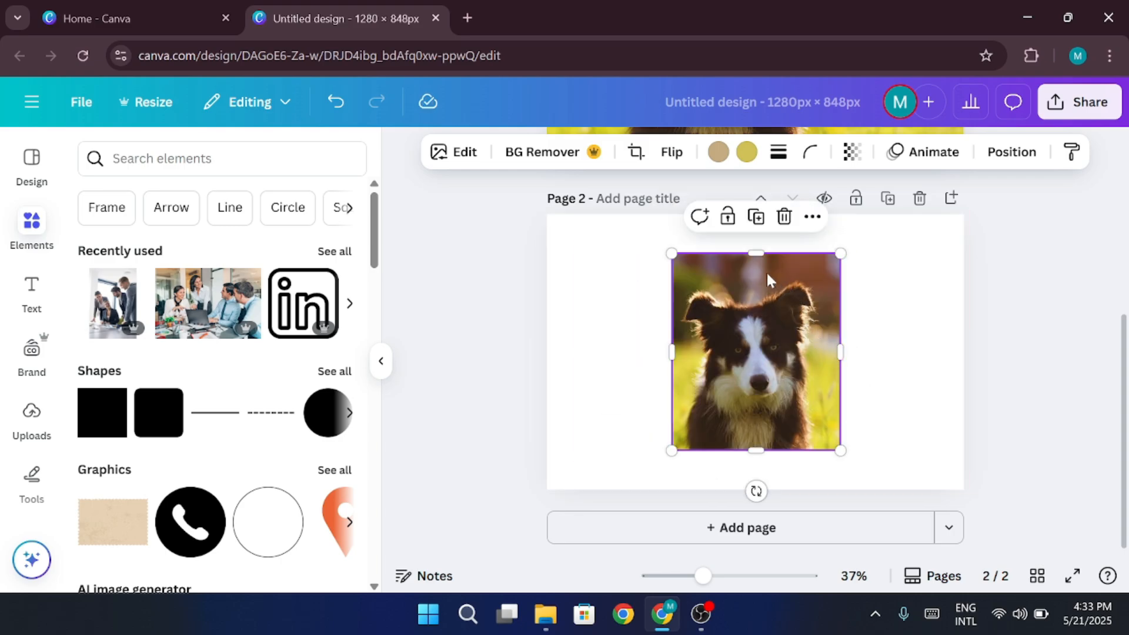
drag(756, 253, 755, 274)
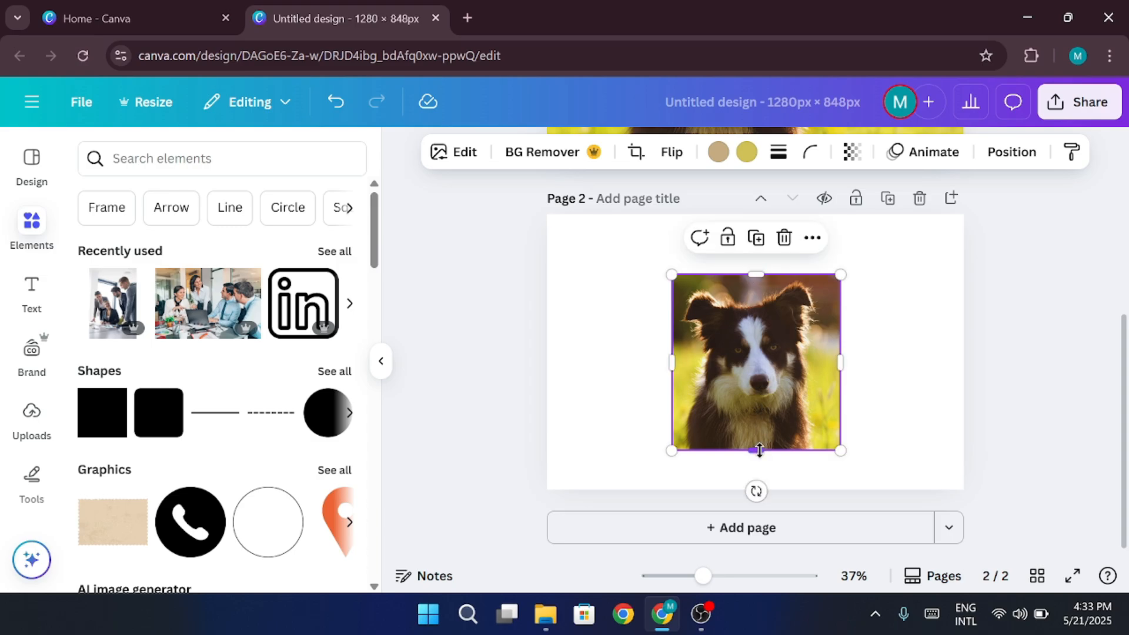
drag(758, 391, 757, 379)
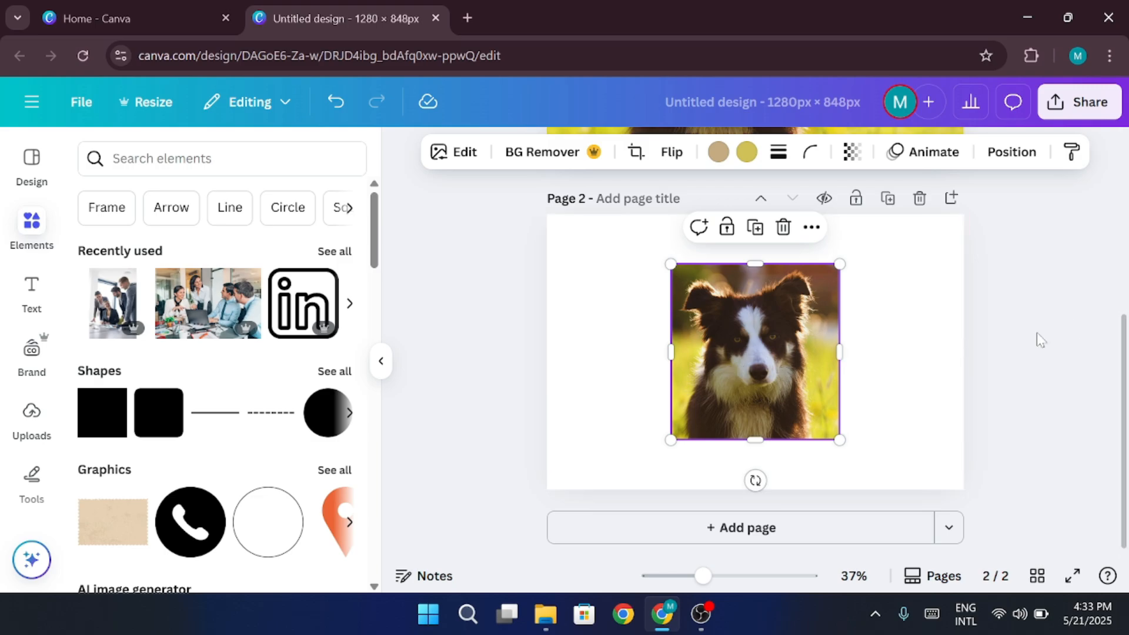
click(1003, 375)
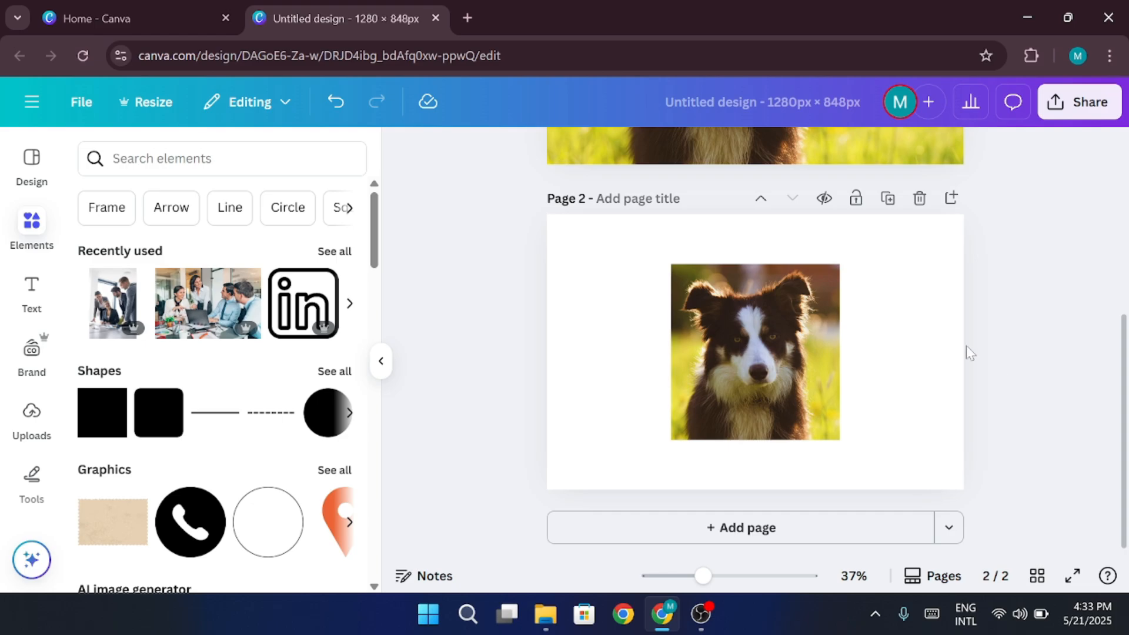
Apply the Belvedere filter to the cropped dog photo on page 2
click(812, 297)
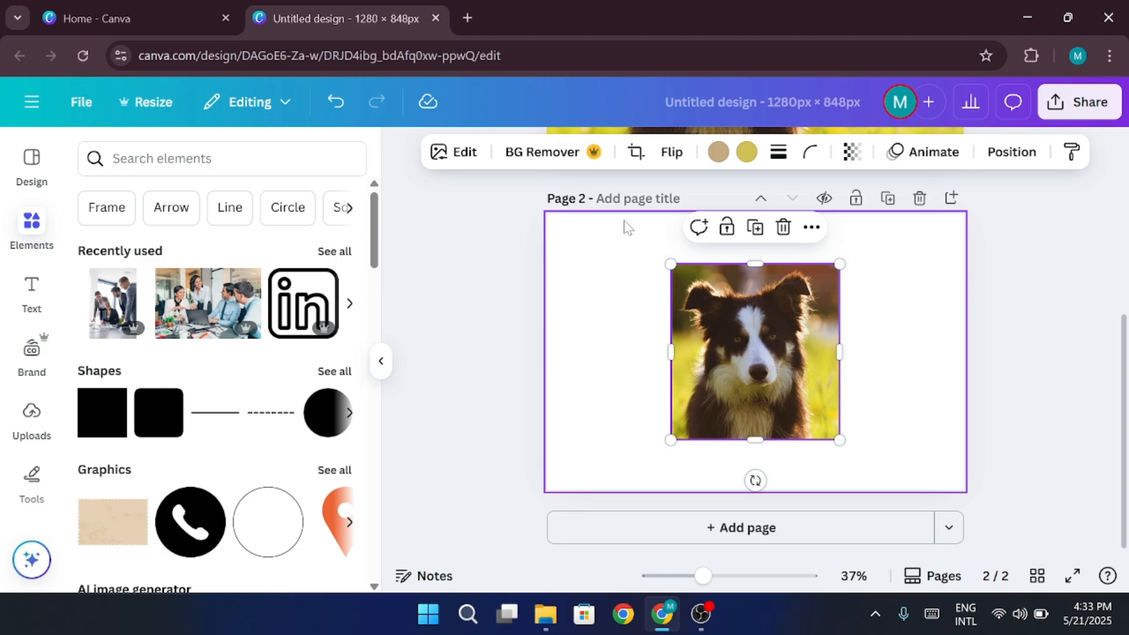
click(462, 153)
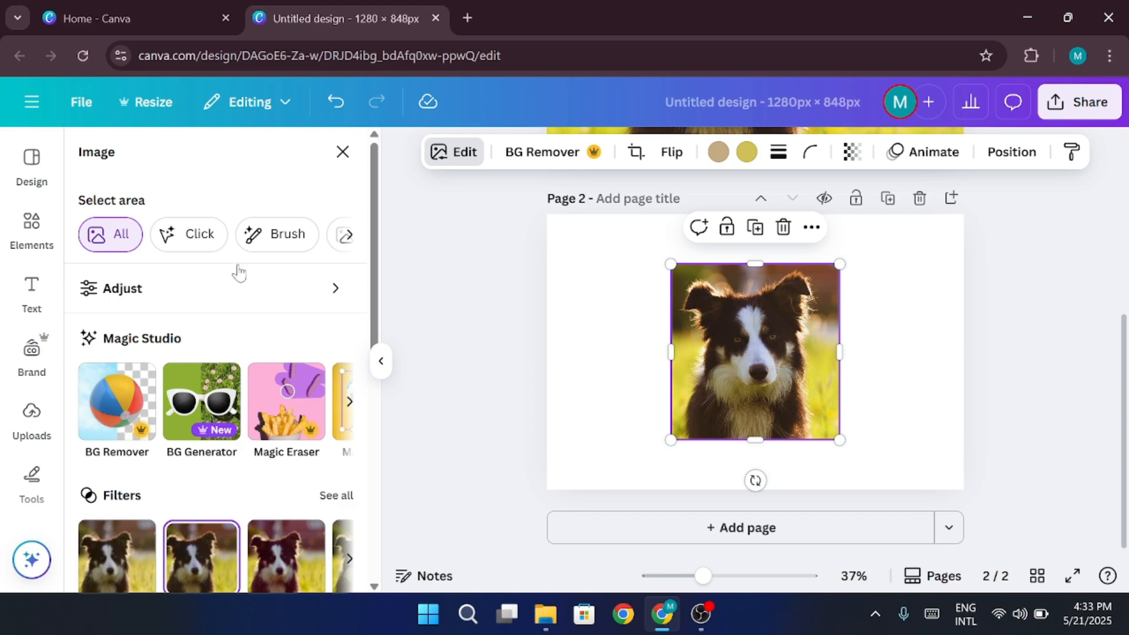
scroll(200, 365, down, 5)
click(287, 306)
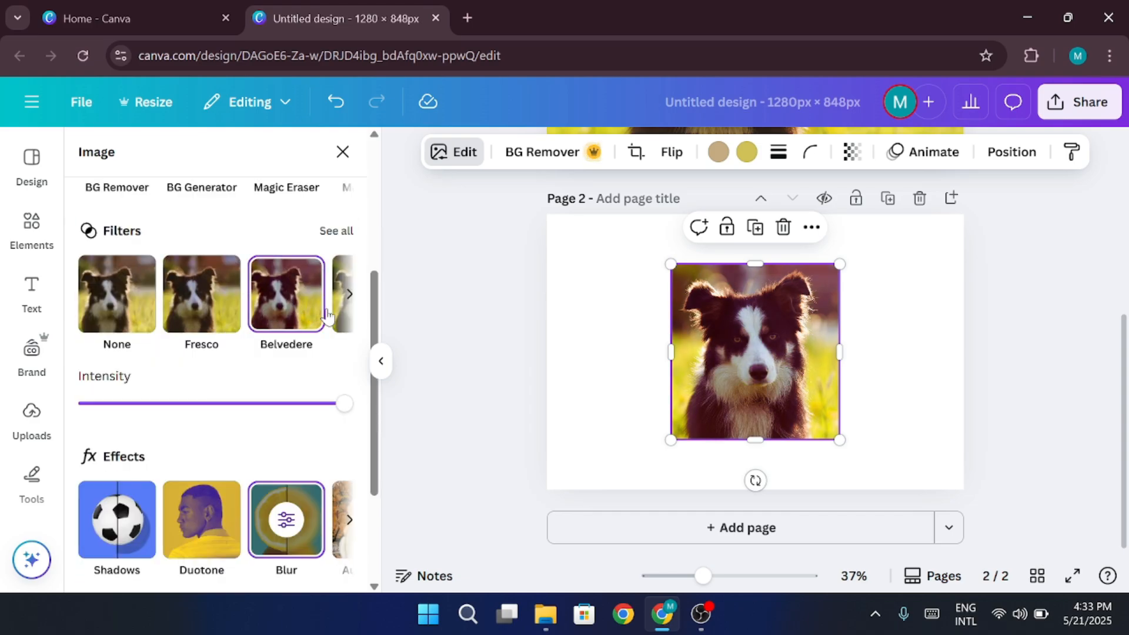
Browse the full filter collection, apply the Vivid filter Zeal to the page 2 dog photo and return to the main image options
click(343, 232)
scroll(276, 376, down, 3)
scroll(259, 398, down, 5)
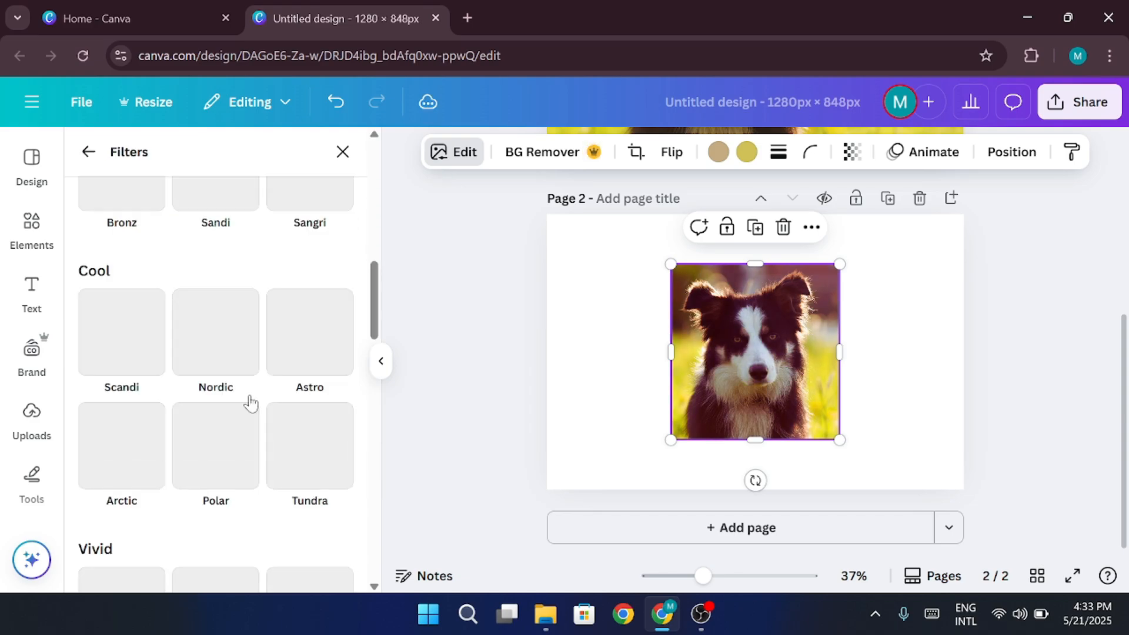
scroll(234, 398, up, 2)
scroll(249, 353, down, 3)
scroll(244, 370, down, 3)
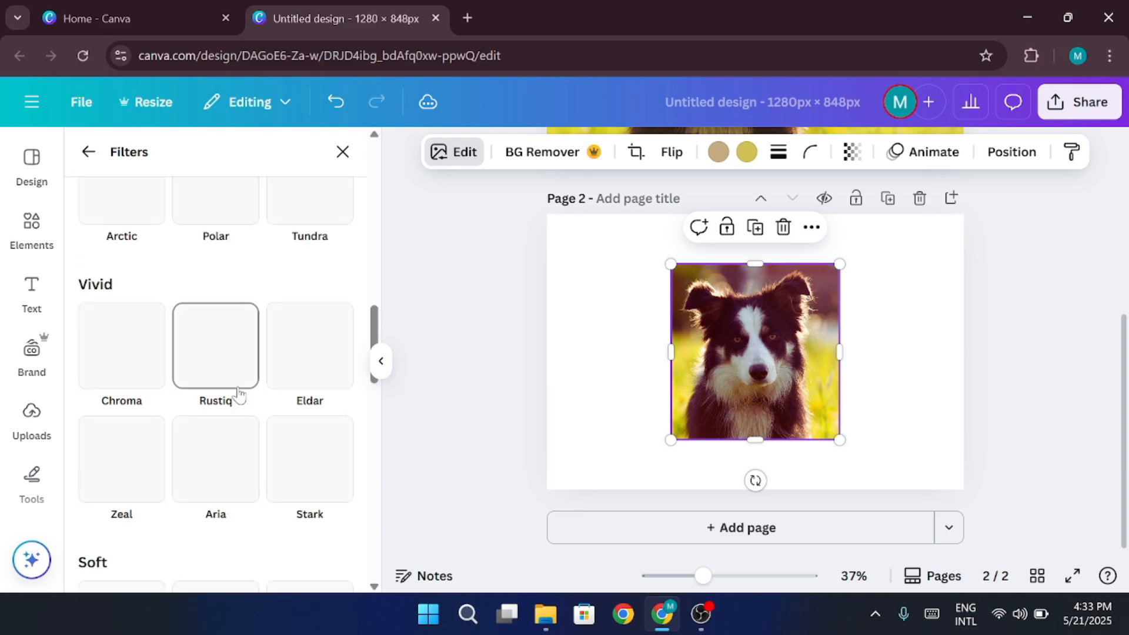
scroll(162, 323, up, 2)
scroll(172, 345, down, 3)
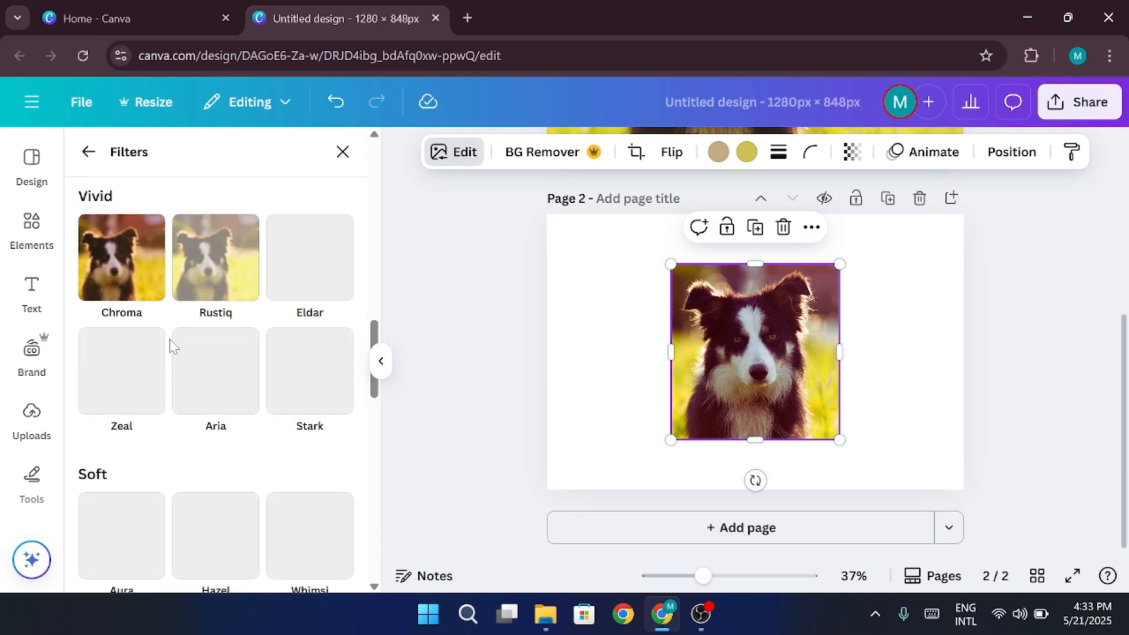
click(143, 383)
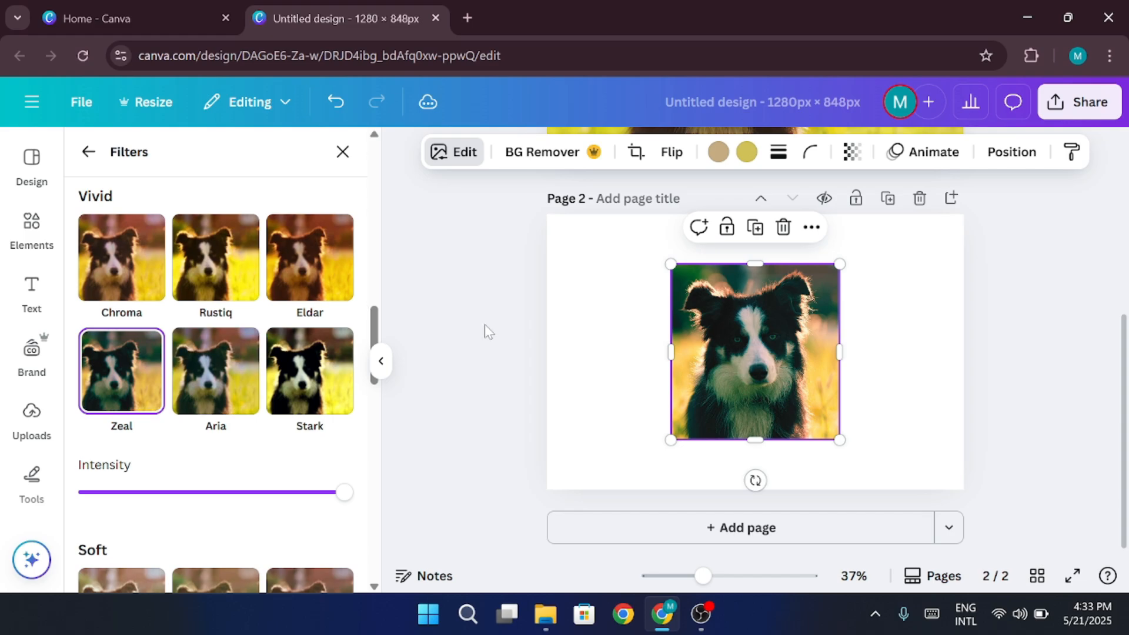
click(89, 154)
scroll(245, 376, up, 5)
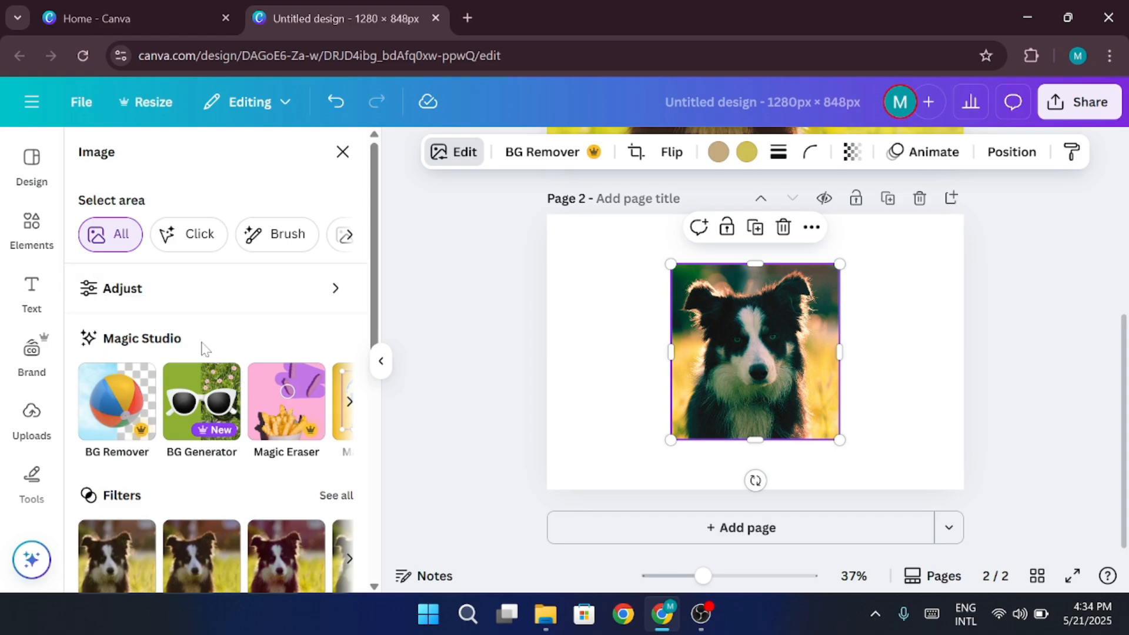
Search the elements library for "retro"
click(32, 227)
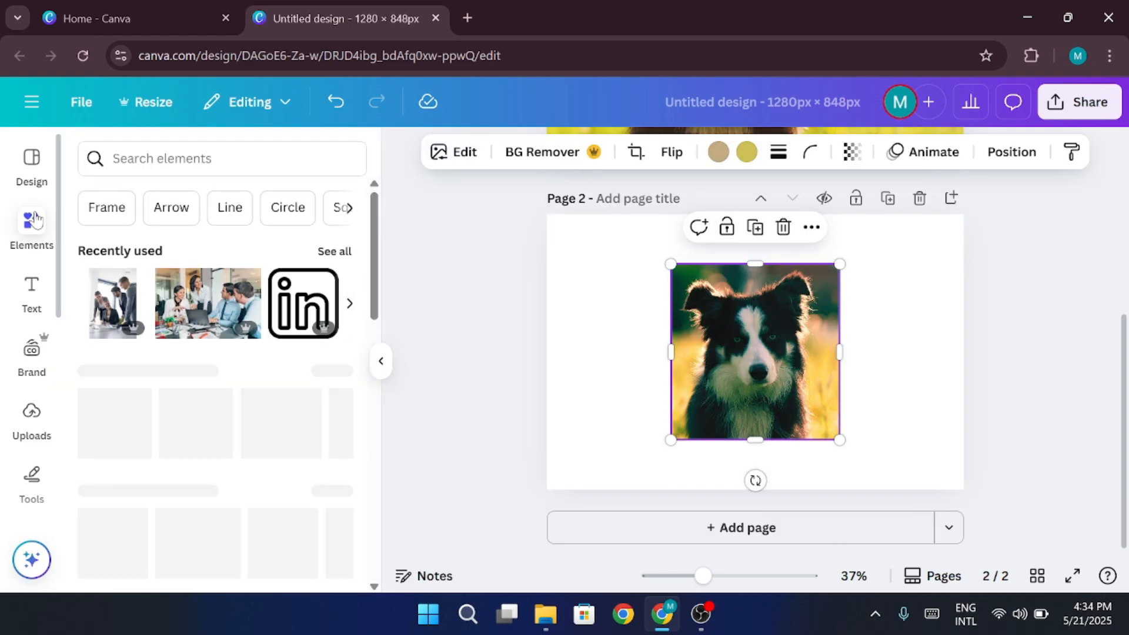
click(162, 158)
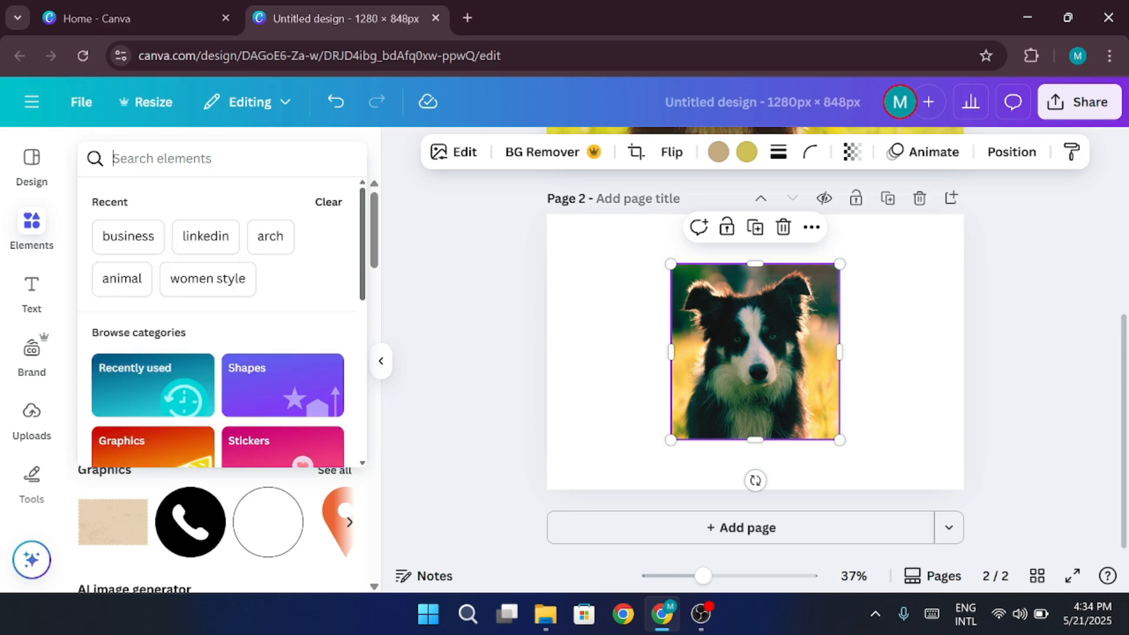
text(retro)
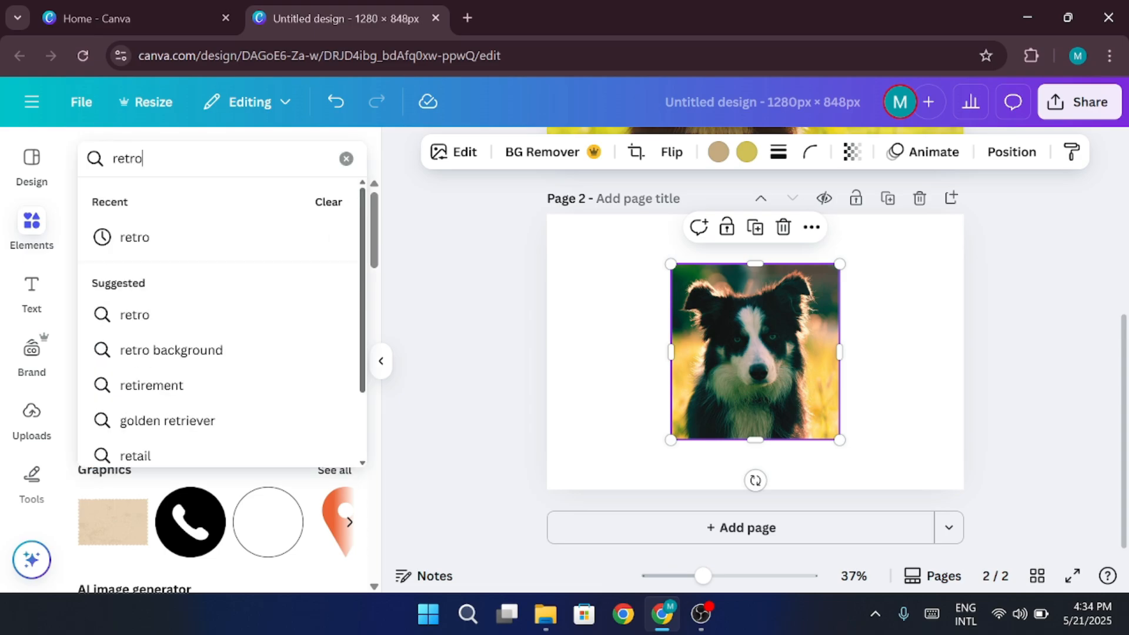
click(227, 246)
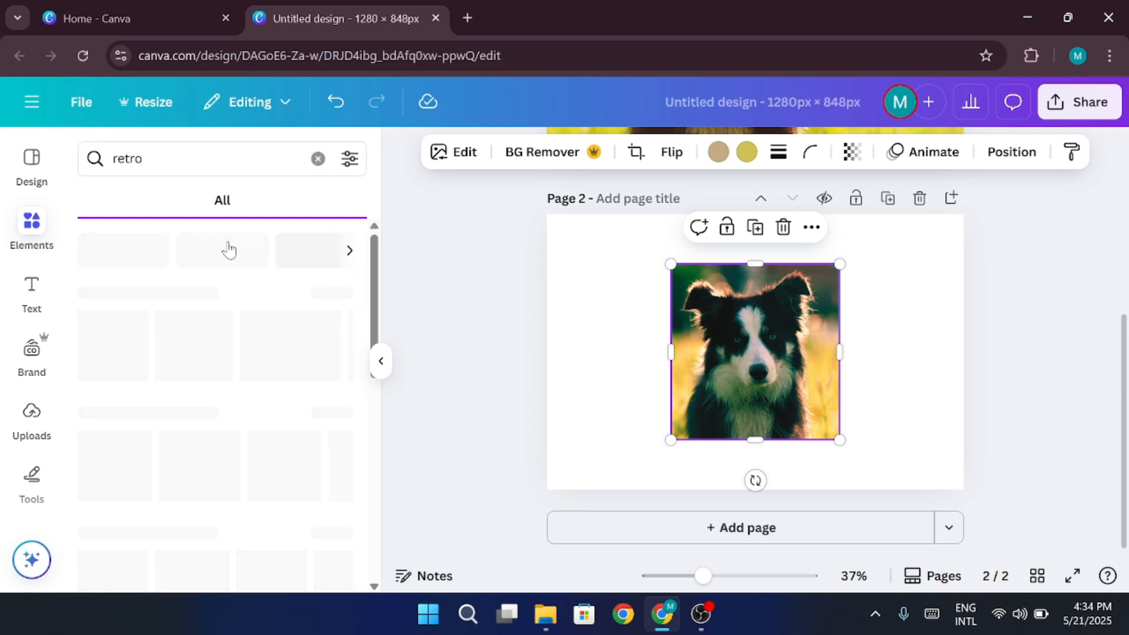
Limit the retro results to graphics and add the green-and-white wavy stripe graphic beside the dog photo on page 2
click(141, 203)
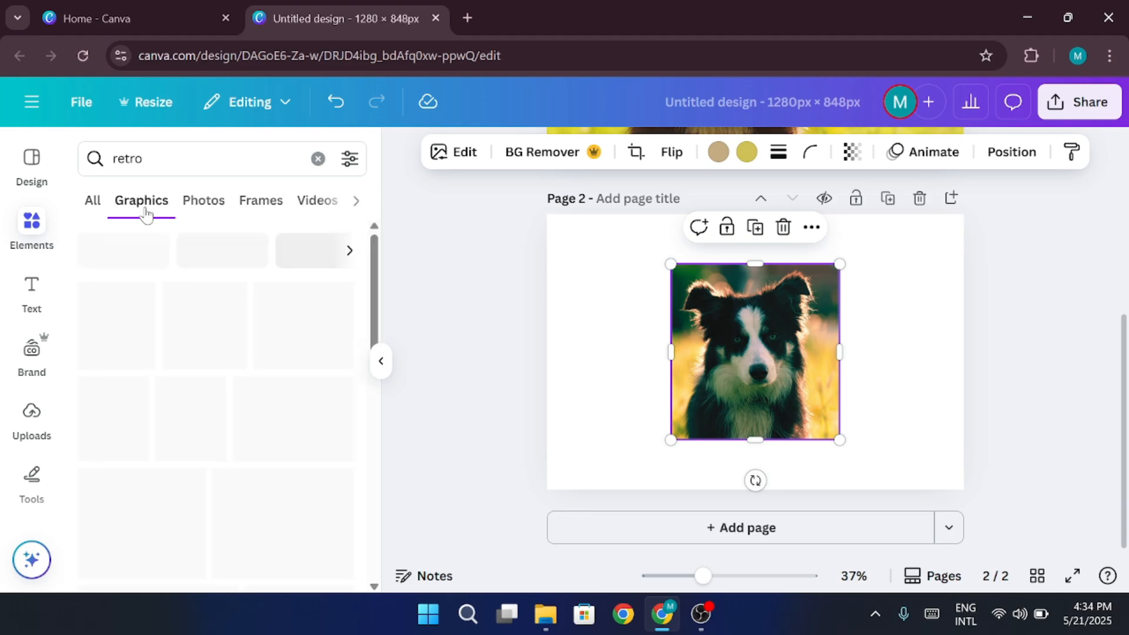
scroll(353, 376, down, 2)
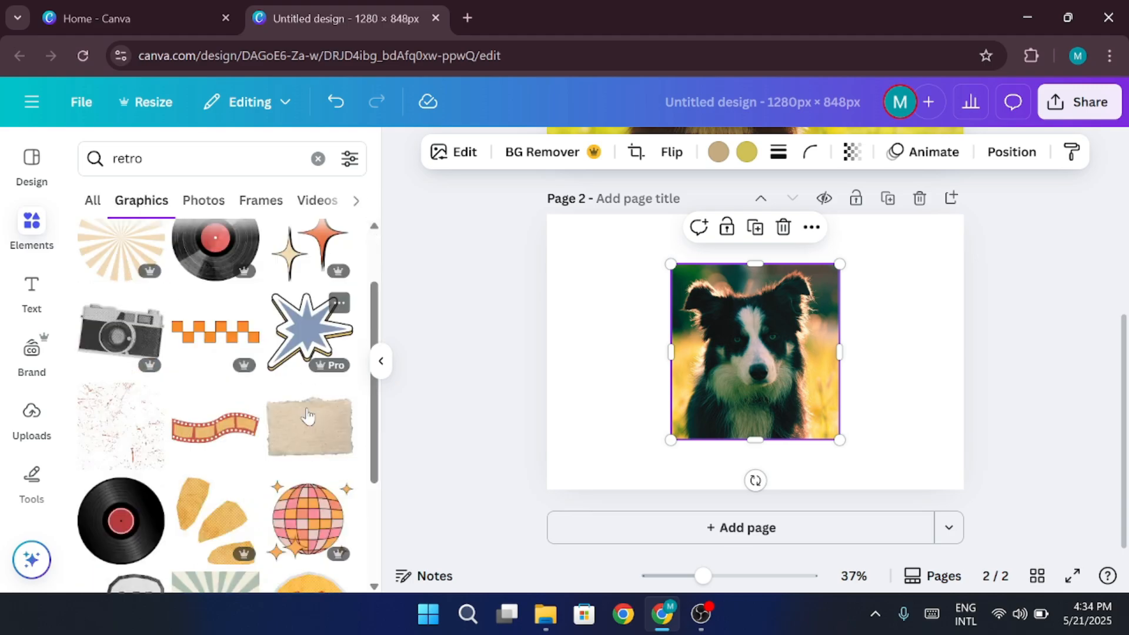
scroll(147, 464, down, 2)
scroll(147, 462, down, 4)
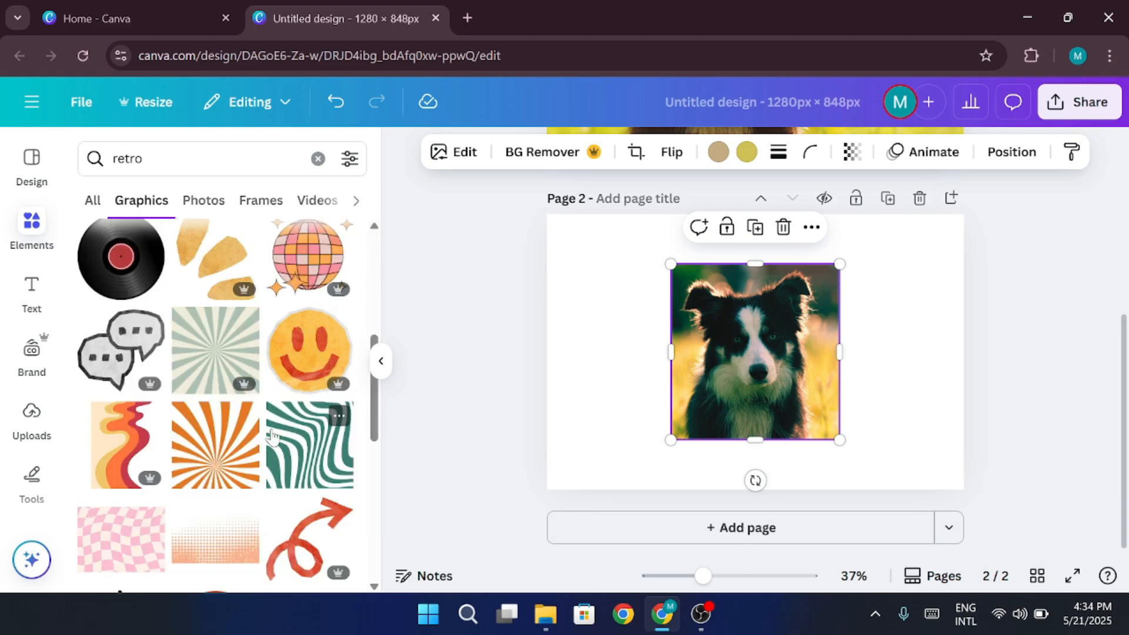
scroll(288, 409, down, 2)
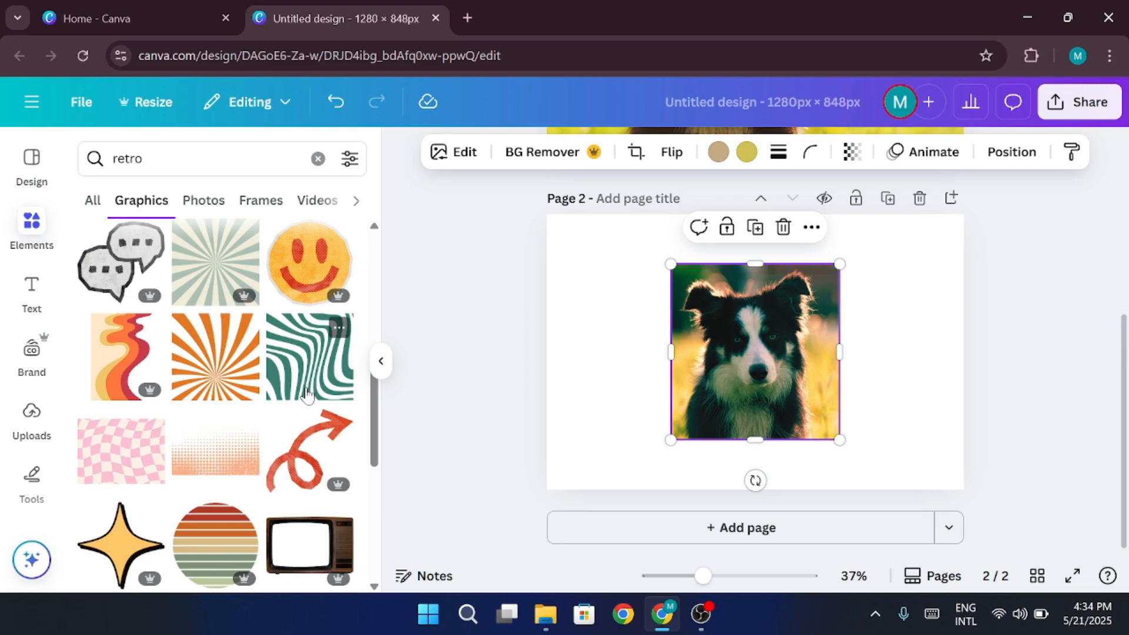
scroll(317, 406, up, 2)
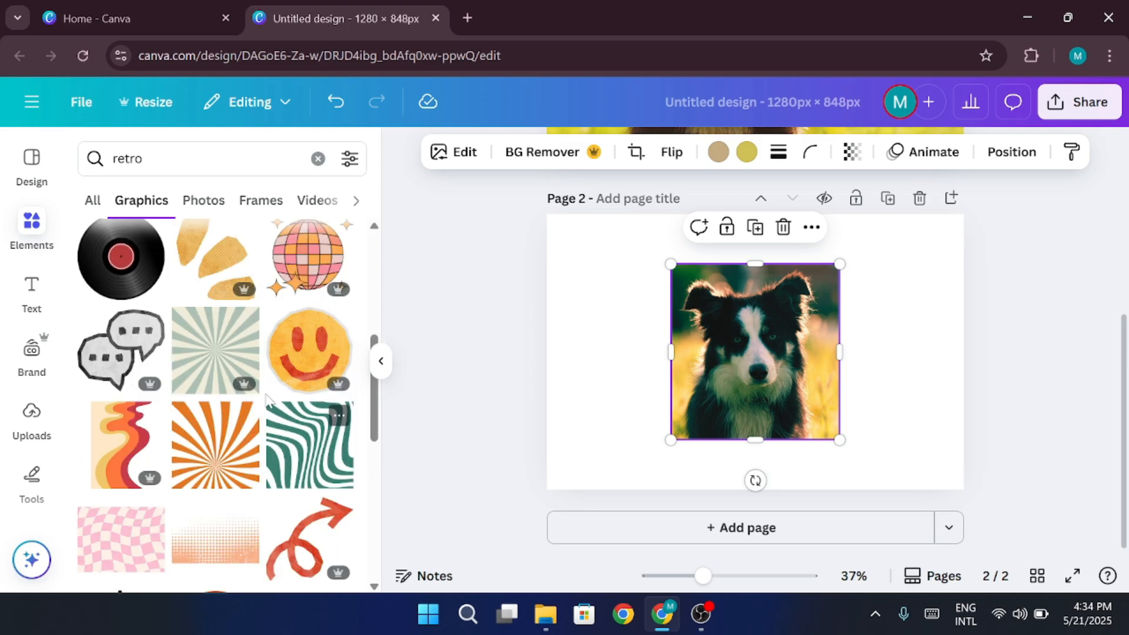
mouse_move(332, 434)
mouse_down()
mouse_move(320, 446)
mouse_move(568, 358)
mouse_move(738, 324)
mouse_move(885, 335)
mouse_up()
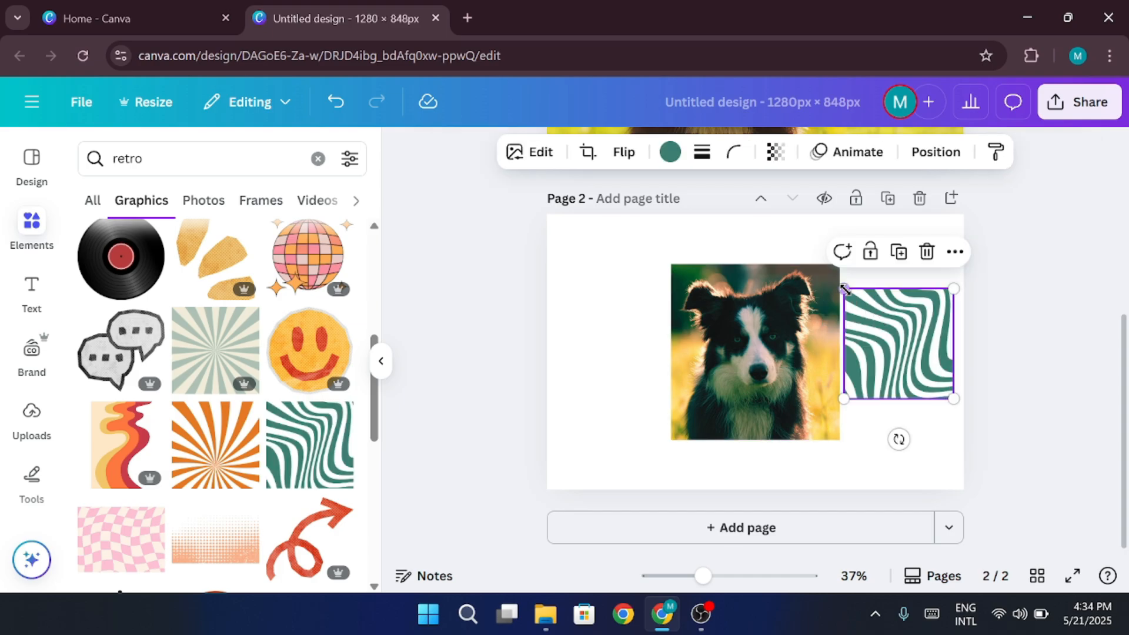
Enlarge the wavy stripe graphic to cover the full height of page 2 and centre it over the dog photo
drag(841, 291, 588, 272)
drag(888, 319, 748, 381)
drag(812, 455, 900, 544)
mouse_move(799, 419)
mouse_down()
mouse_move(861, 413)
mouse_move(826, 401)
mouse_up()
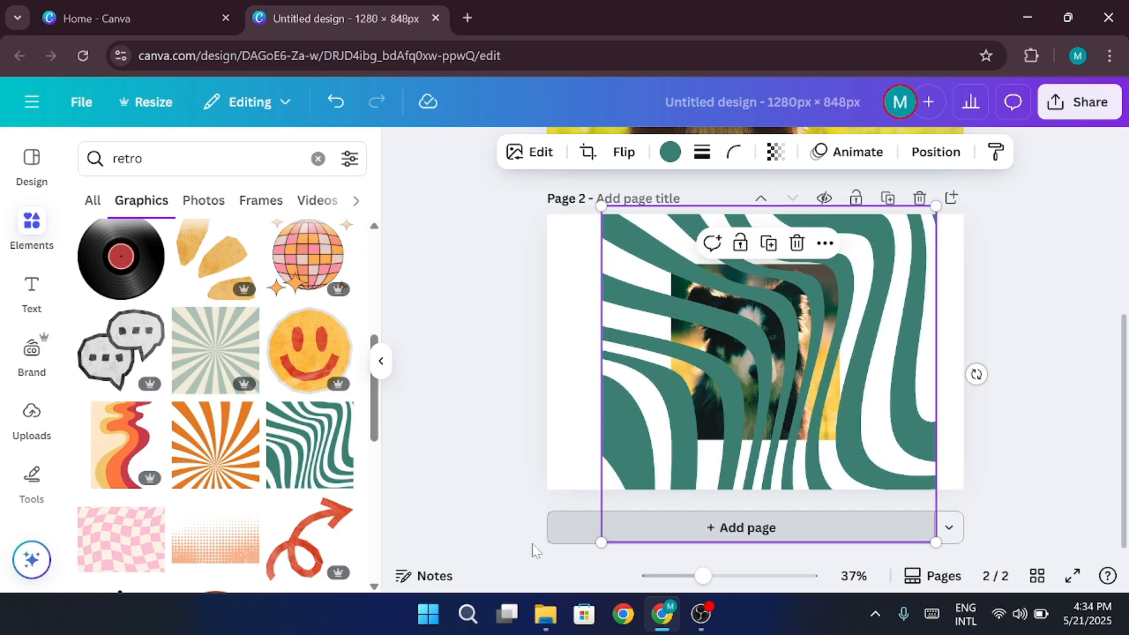
Send the wavy stripe graphic behind the dog photo, nudge it into place and deselect it
right_click(683, 378)
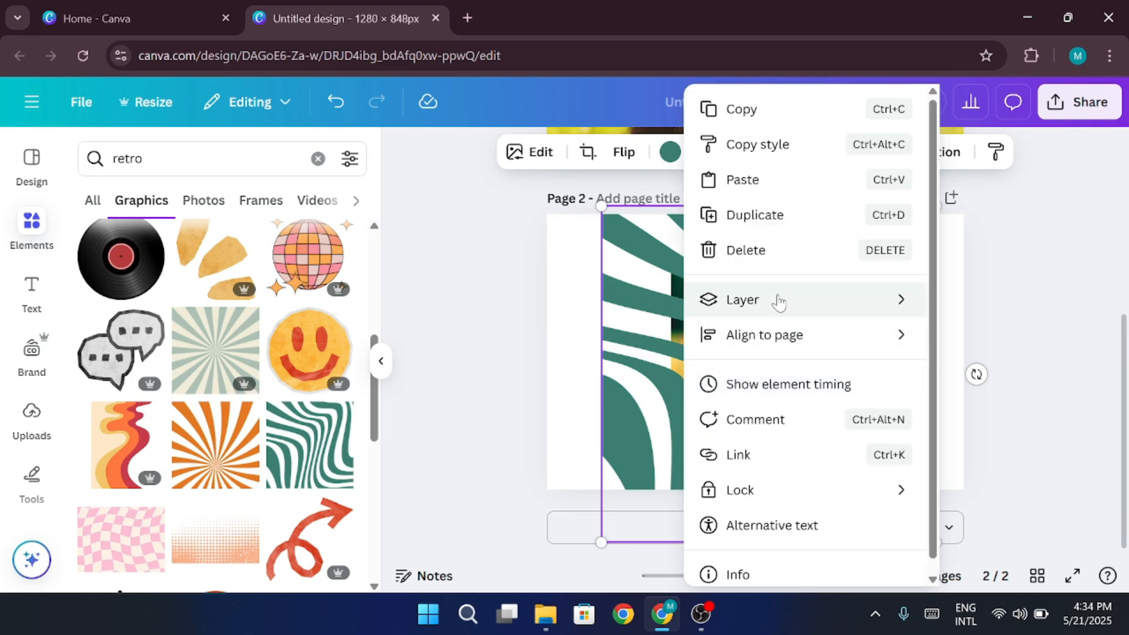
mouse_move(785, 303)
click(552, 373)
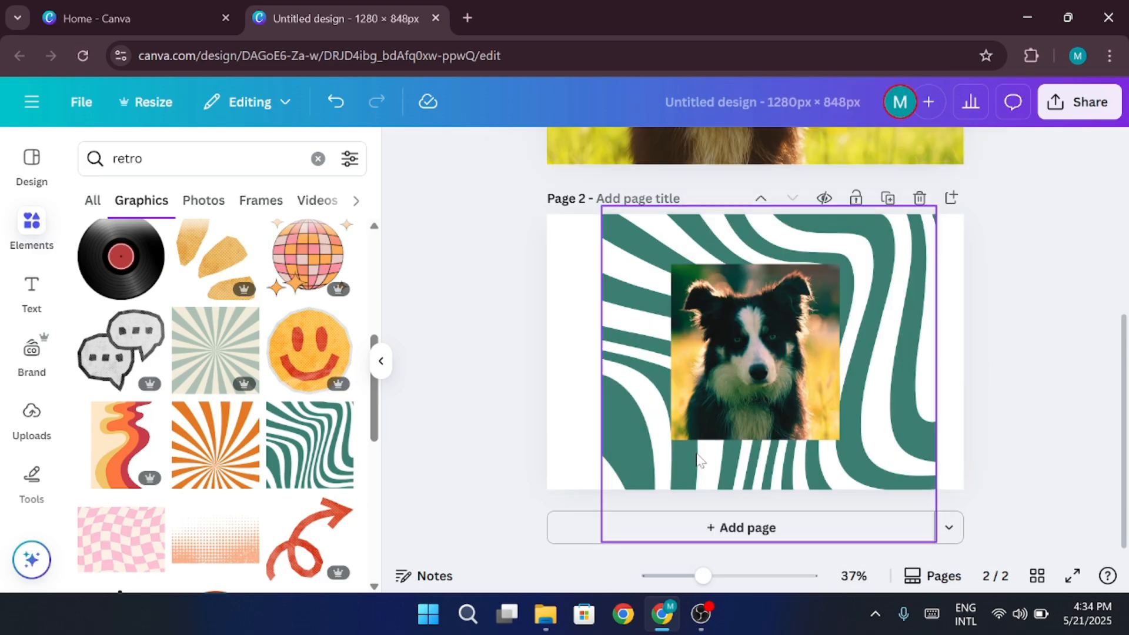
mouse_move(703, 452)
mouse_down()
mouse_move(672, 453)
mouse_move(699, 453)
mouse_up()
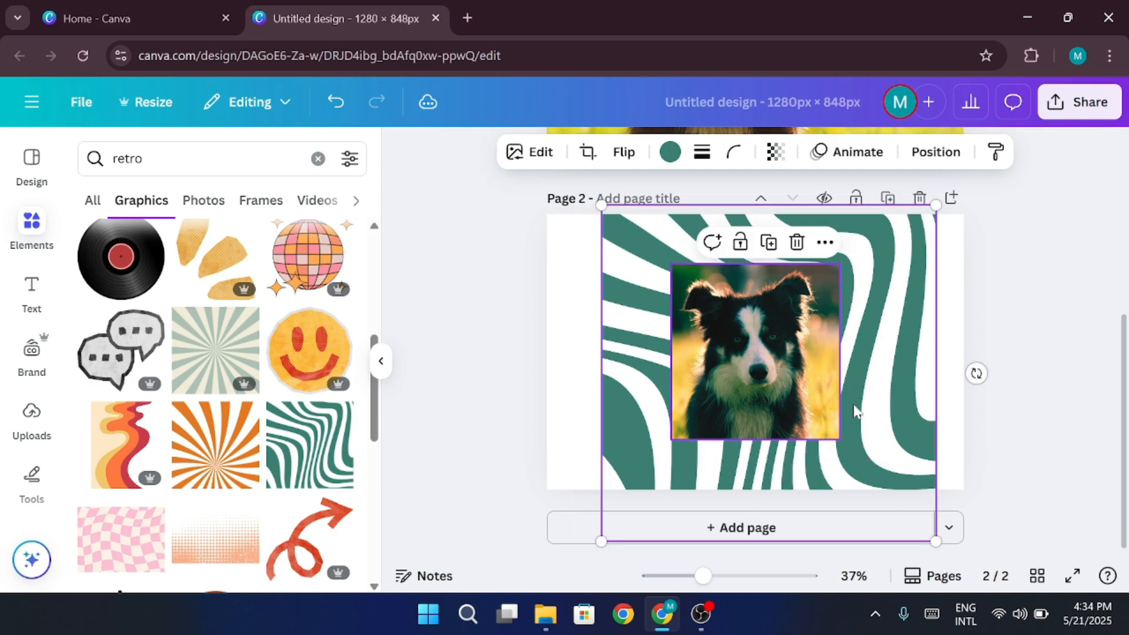
click(1036, 346)
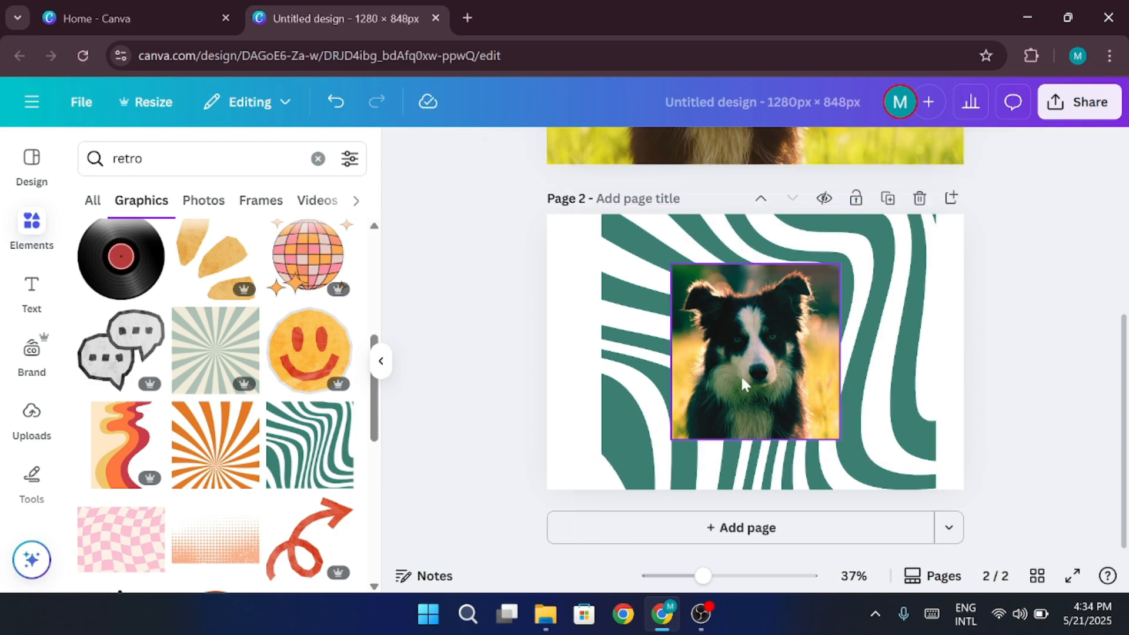
click(636, 358)
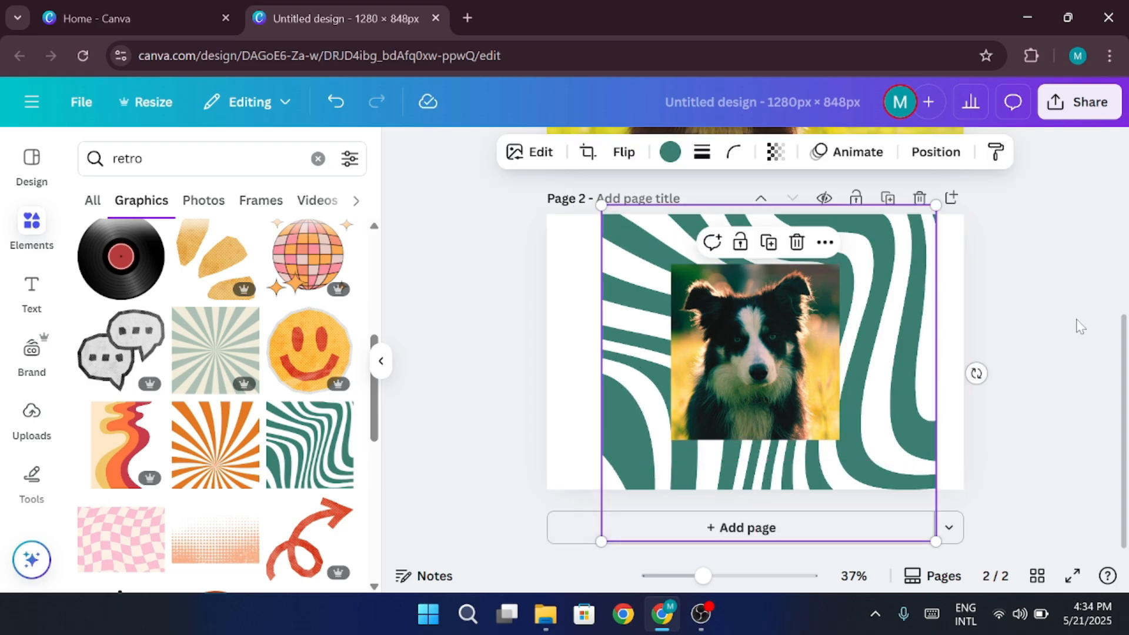
click(1119, 318)
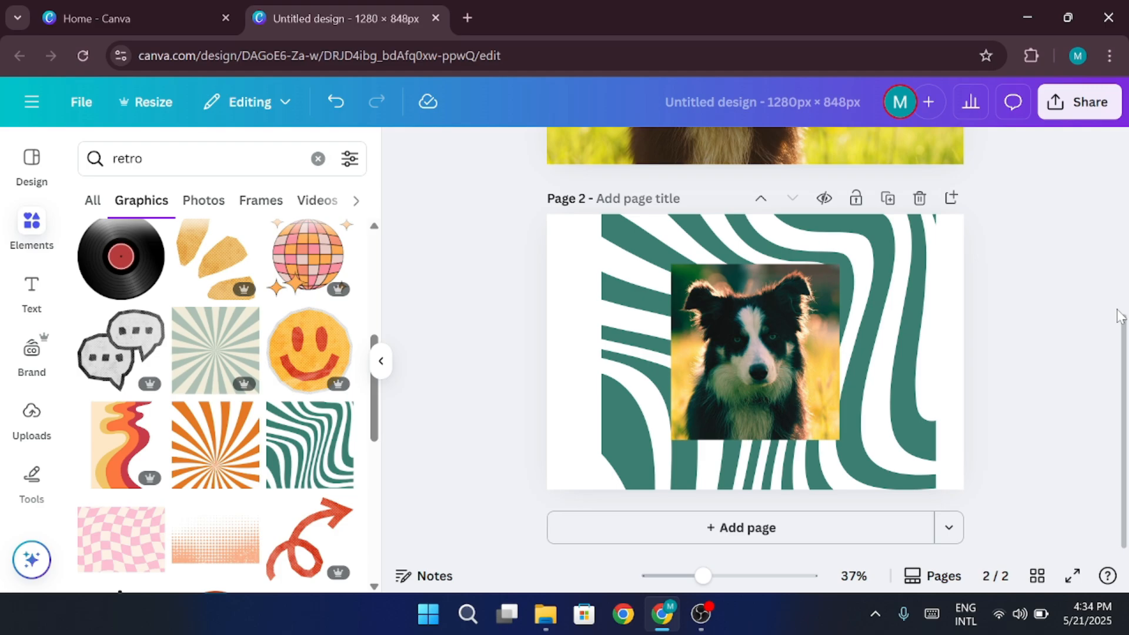
Search the graphics library for "recording"
scroll(306, 265, up, 2)
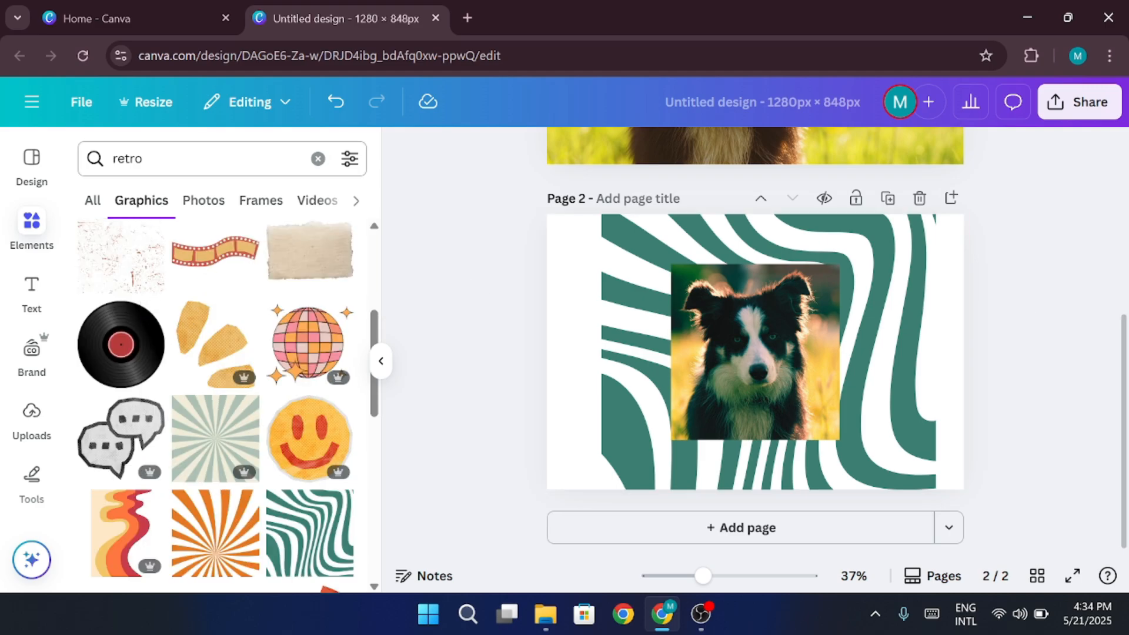
click(211, 158)
text(reco)
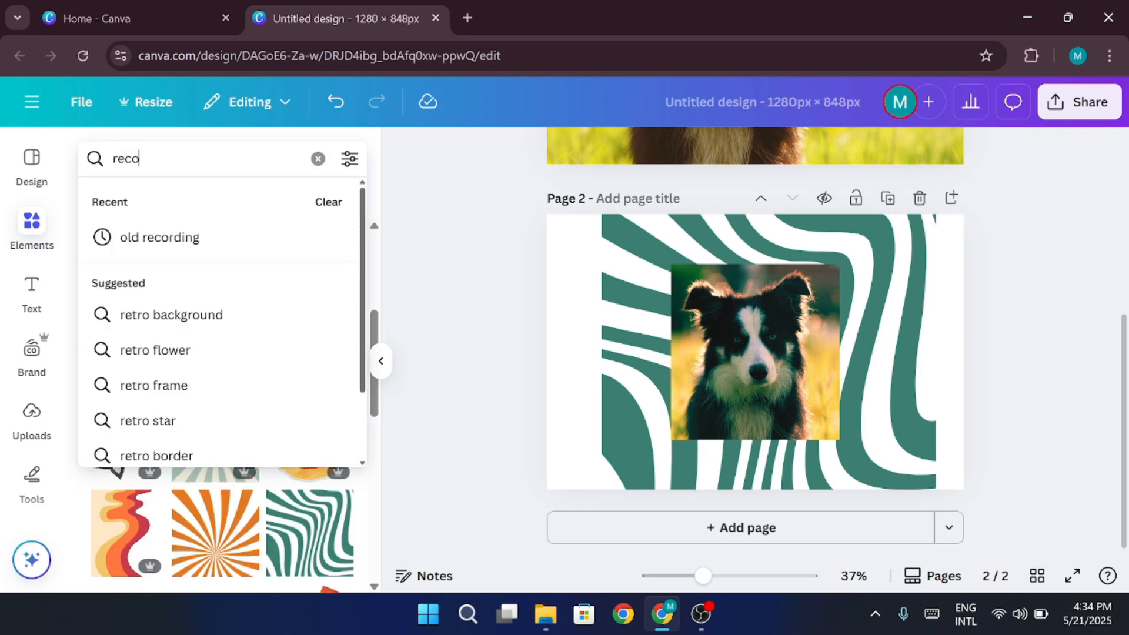
text(rding)
key(Return)
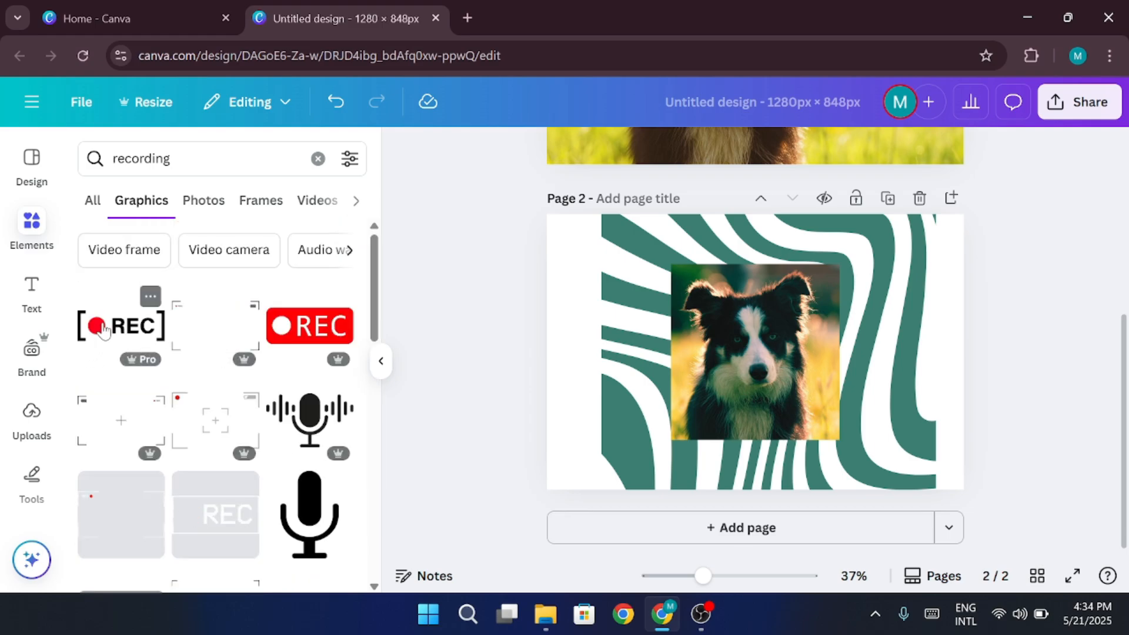
scroll(212, 412, down, 8)
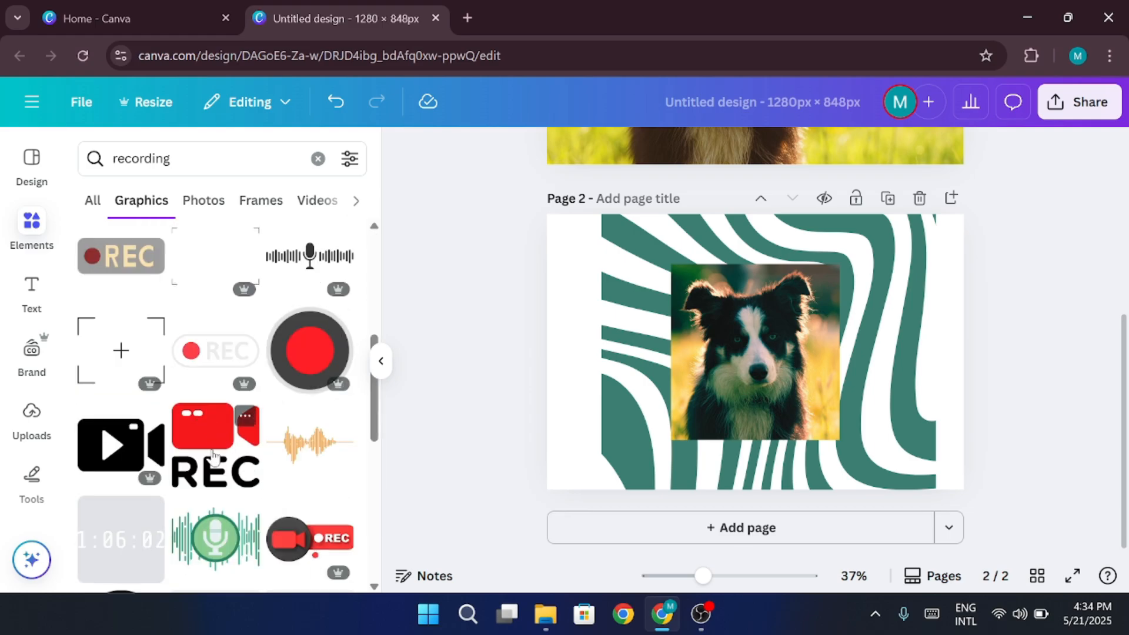
drag(226, 536, 634, 286)
key(Delete)
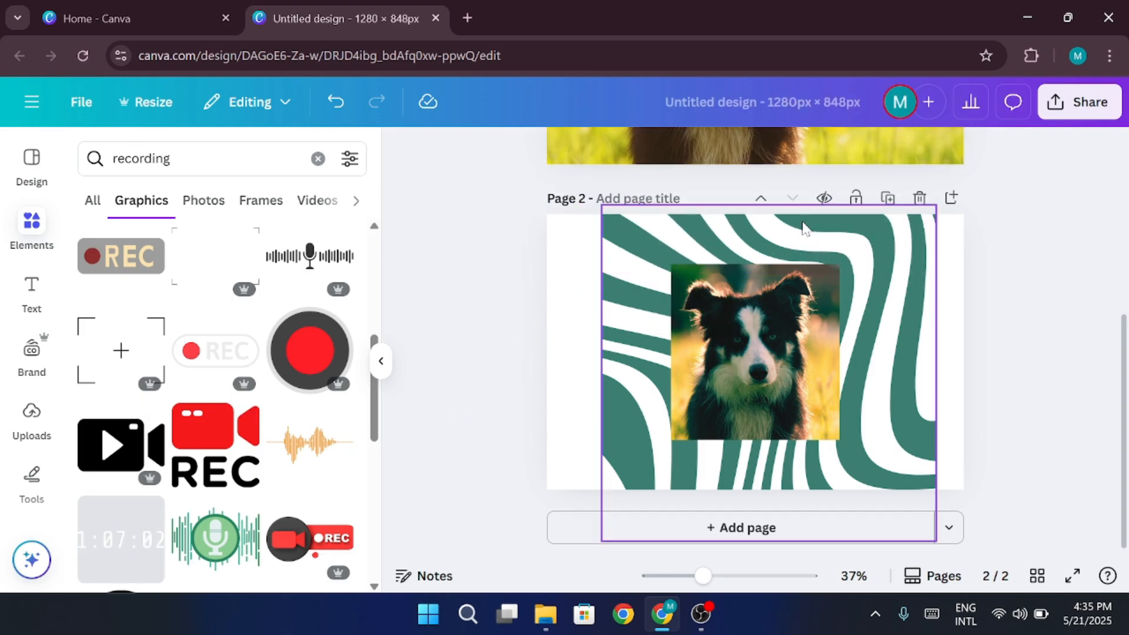
Add the bracketed black REC graphic with the red dot to the upper-left corner of page 2 and deselect it
scroll(235, 382, up, 8)
drag(121, 323, 630, 255)
click(456, 312)
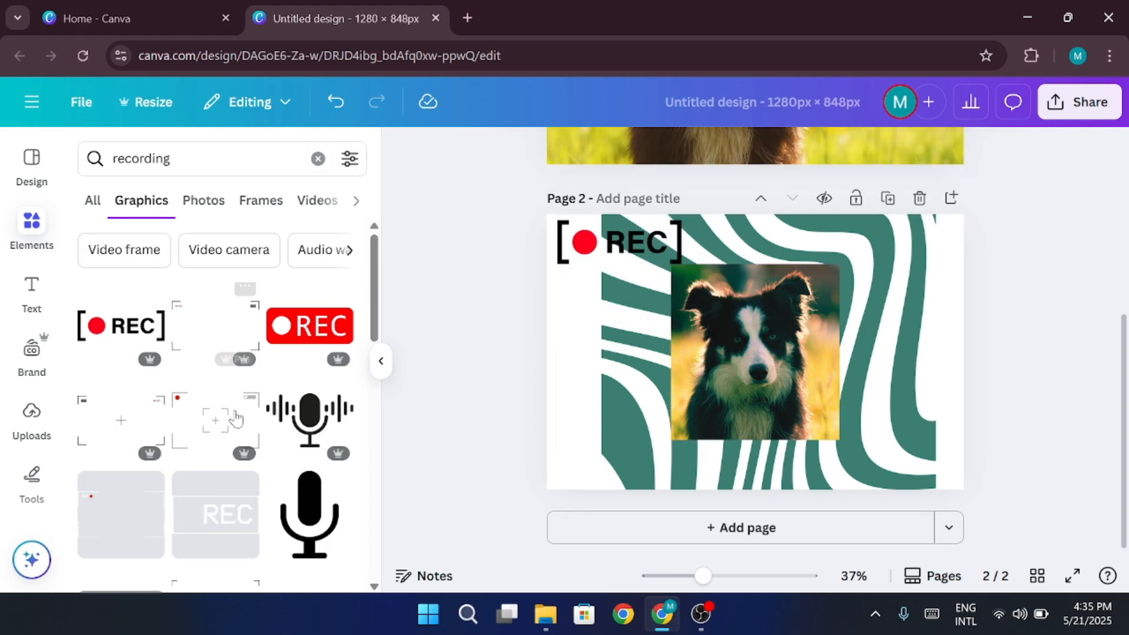
Look through the remaining recording graphics and search the graphics library for "stamp"
scroll(262, 390, down, 10)
scroll(262, 385, up, 10)
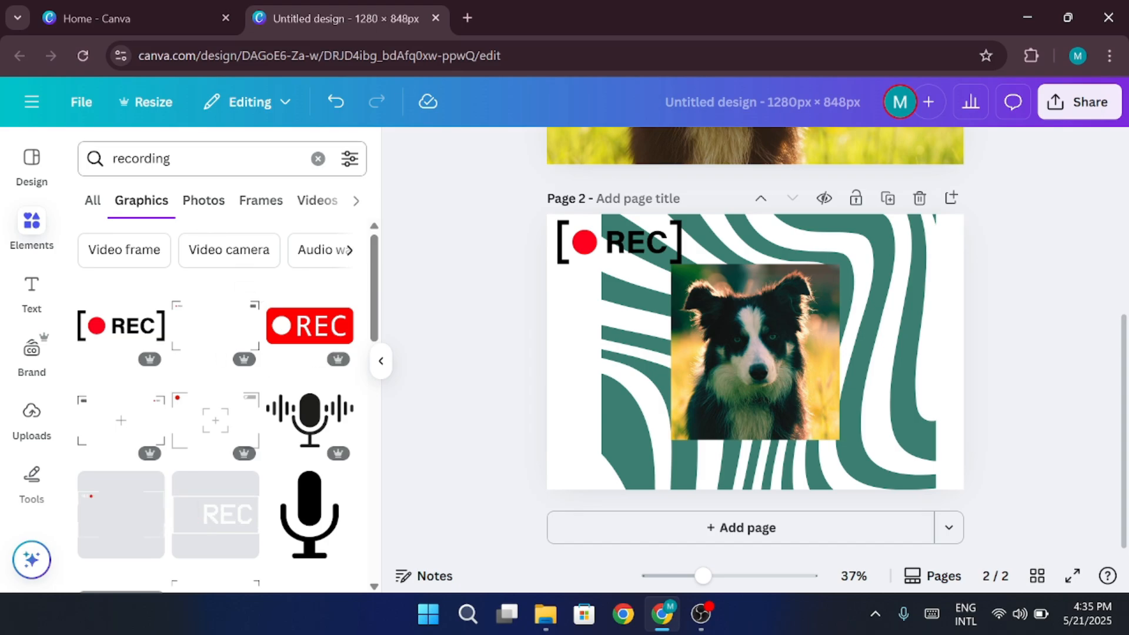
double_click(142, 158)
text(stamp)
key(Return)
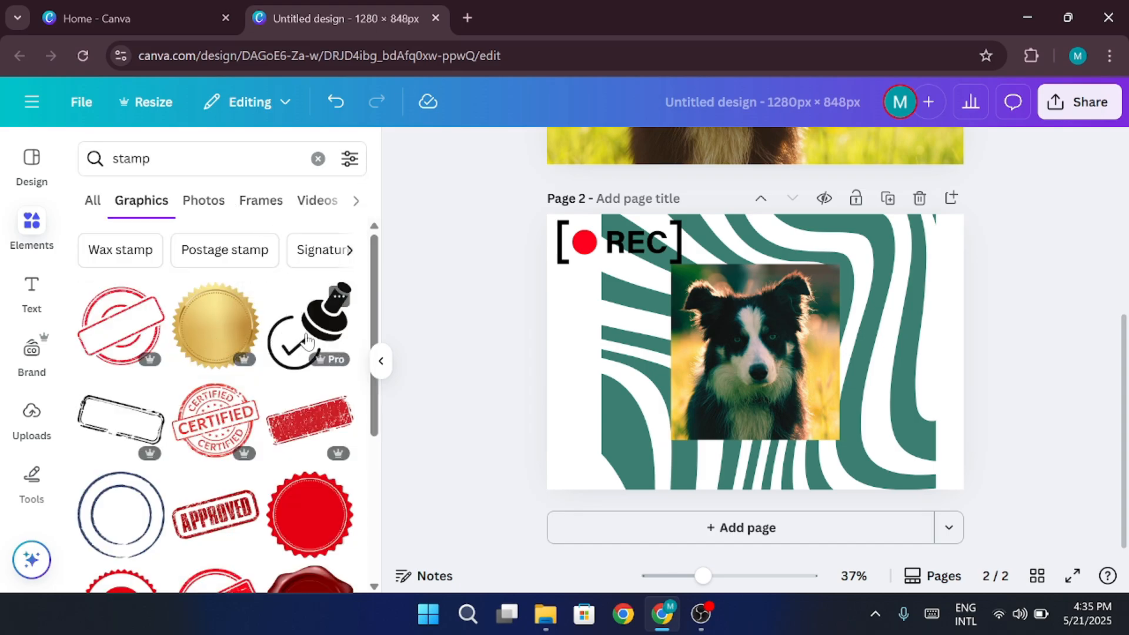
Add the red CERTIFIED stamp to page 2, shrink it and place it at the lower right, slightly overlapping the dog photo
drag(233, 434, 682, 323)
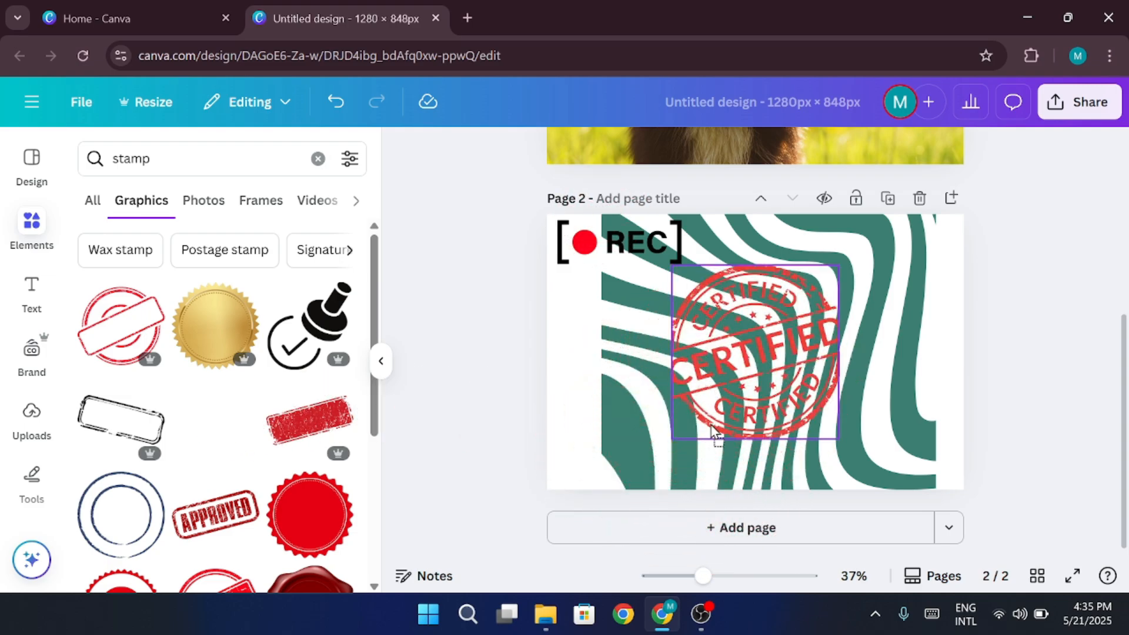
drag(852, 372, 844, 347)
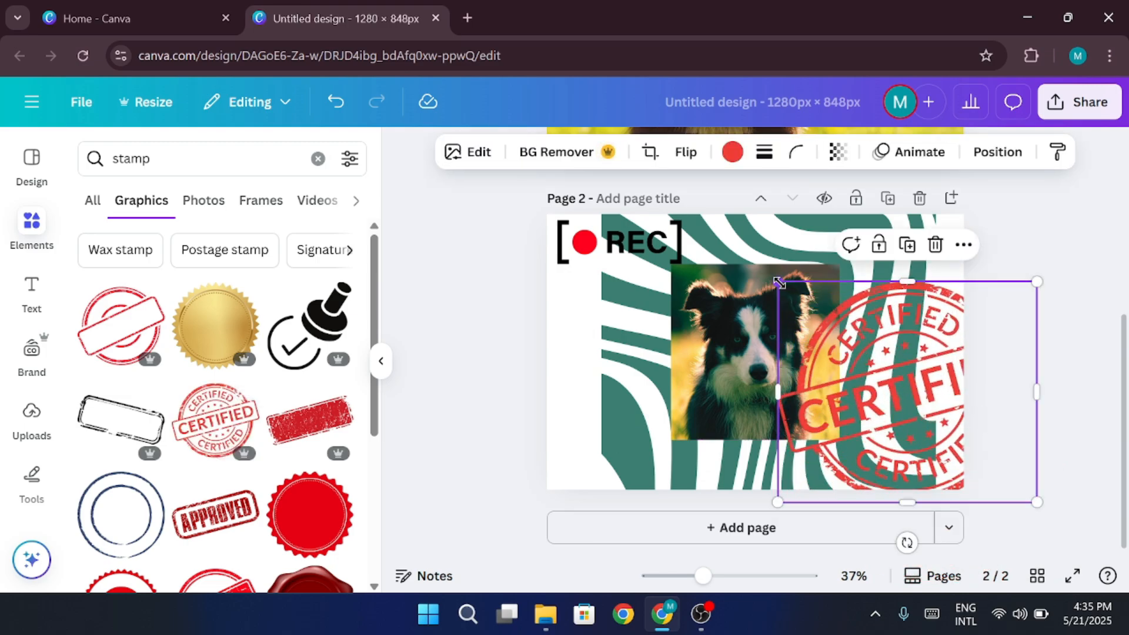
drag(778, 280, 839, 334)
drag(867, 381, 819, 359)
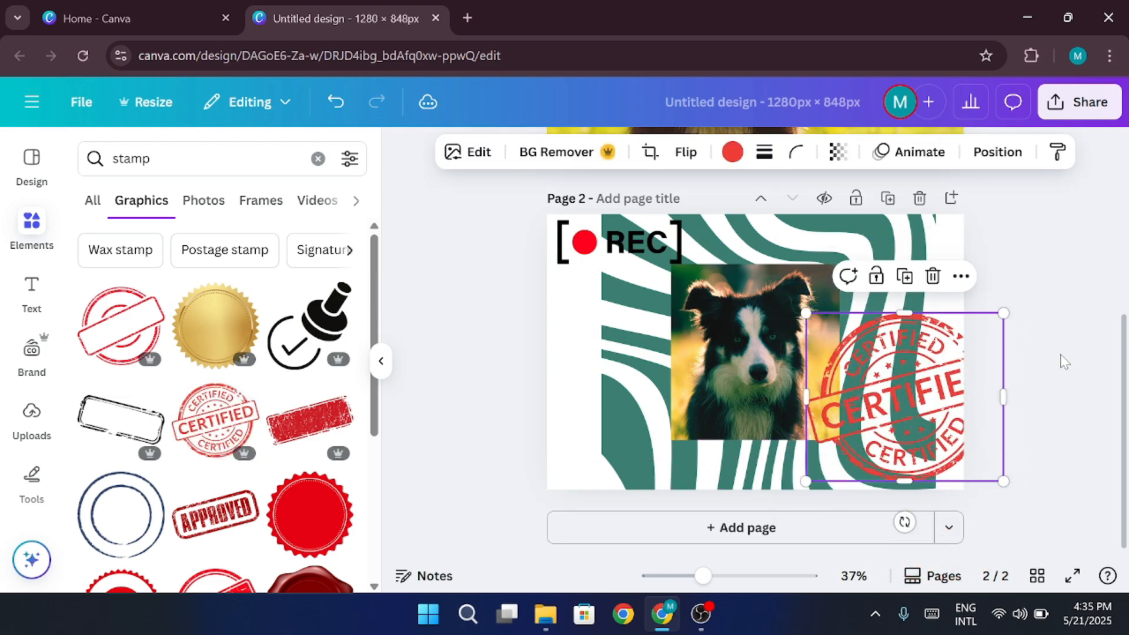
click(1036, 162)
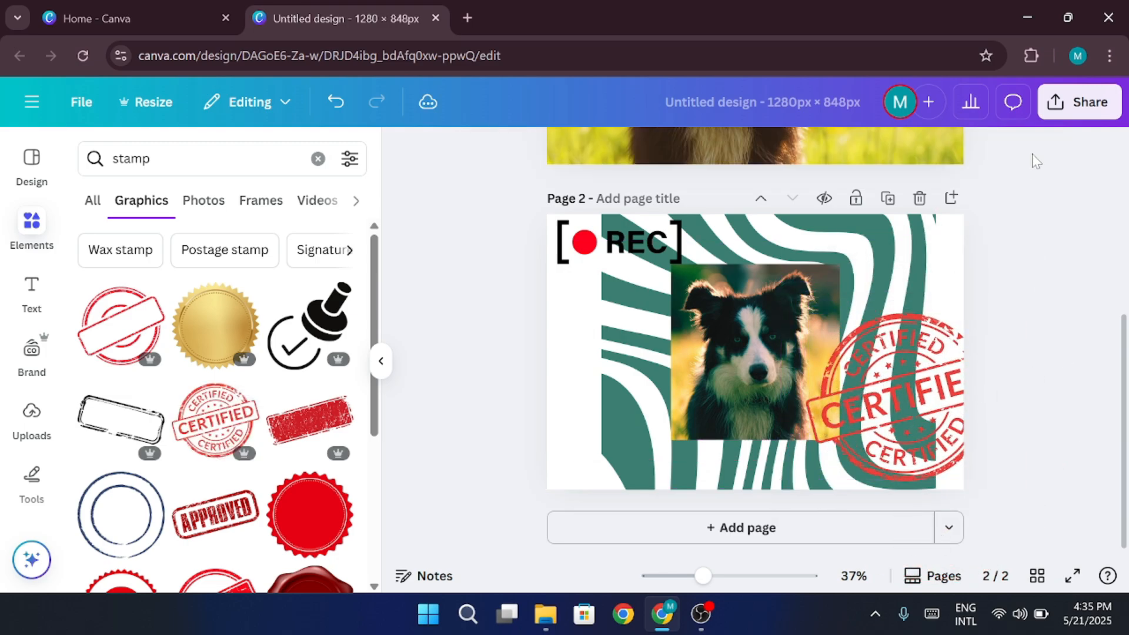
Download pages 1–2 as PNG at size 1 and minimize the browser window
click(1062, 107)
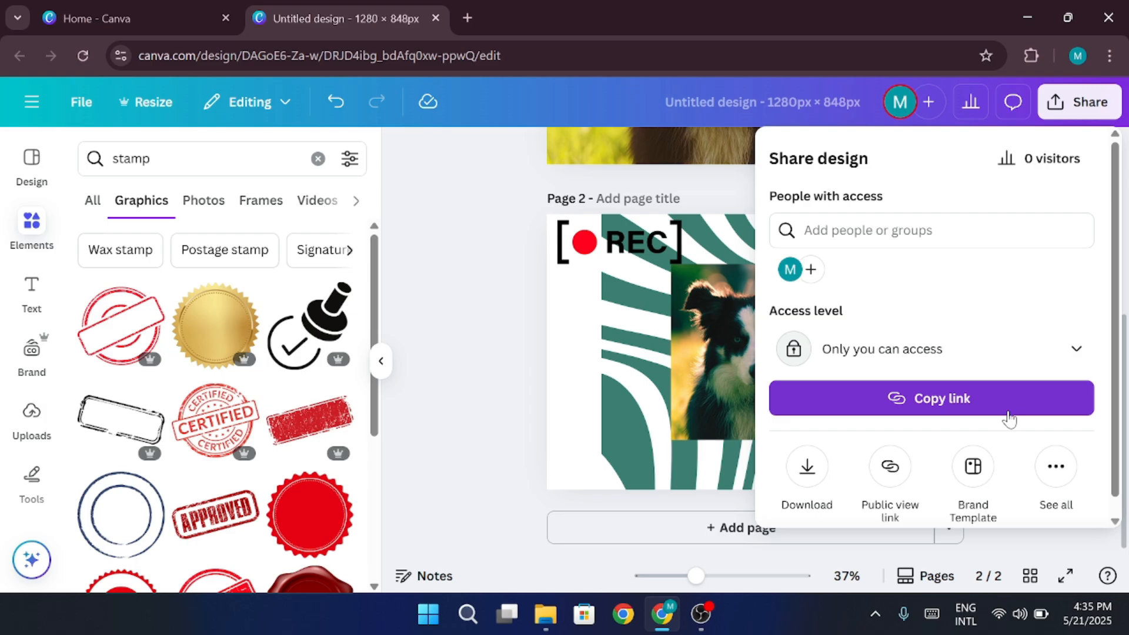
click(802, 464)
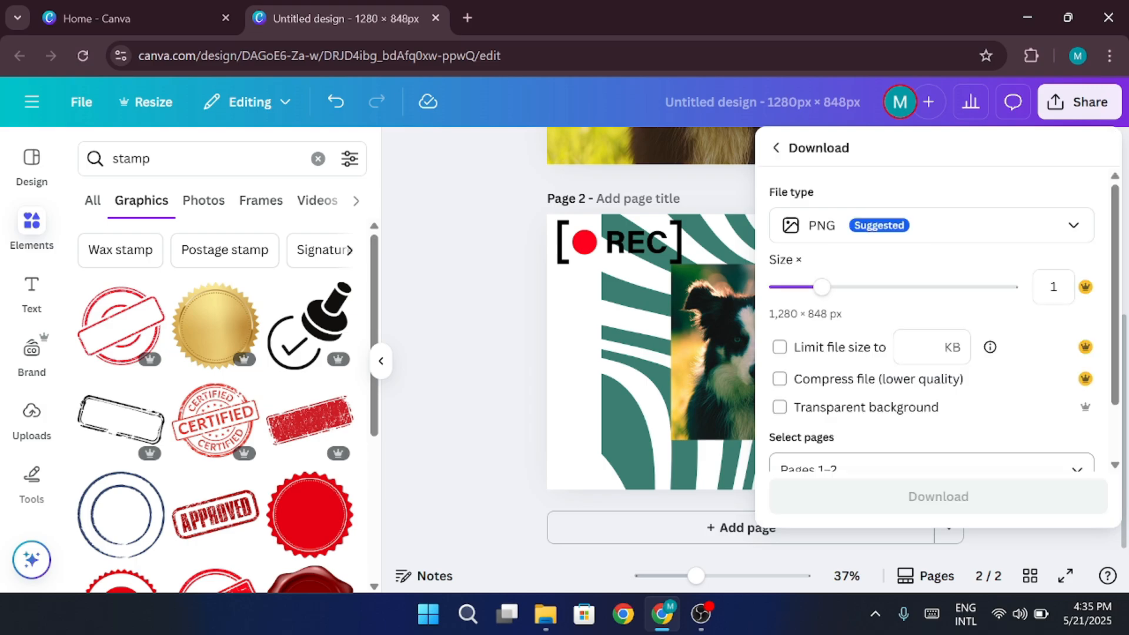
click(963, 223)
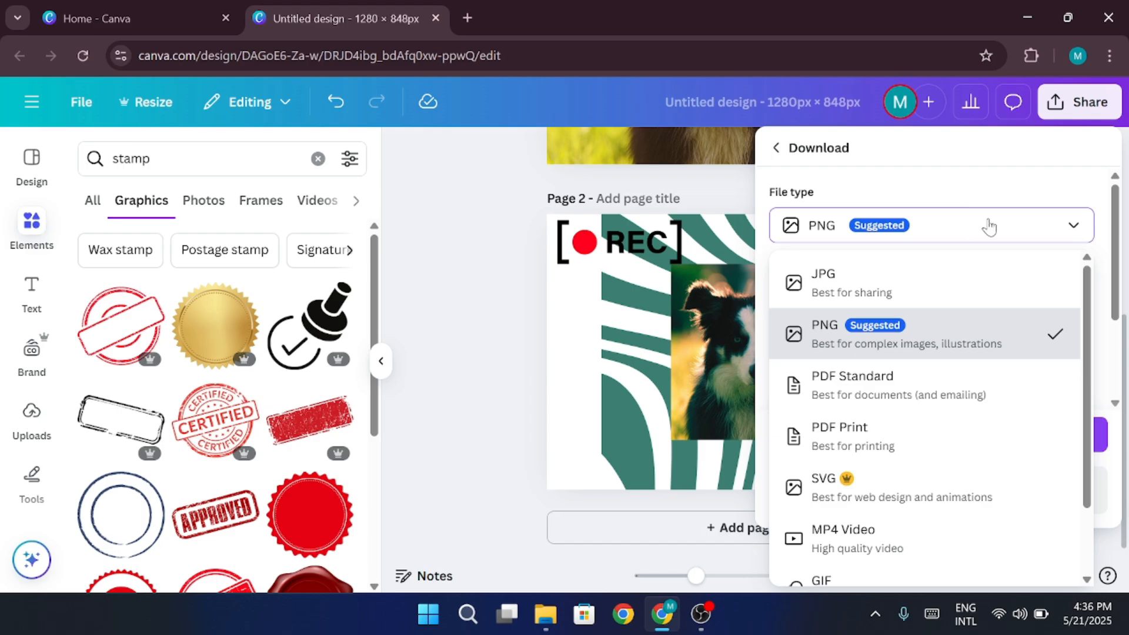
scroll(937, 416, down, 2)
click(962, 238)
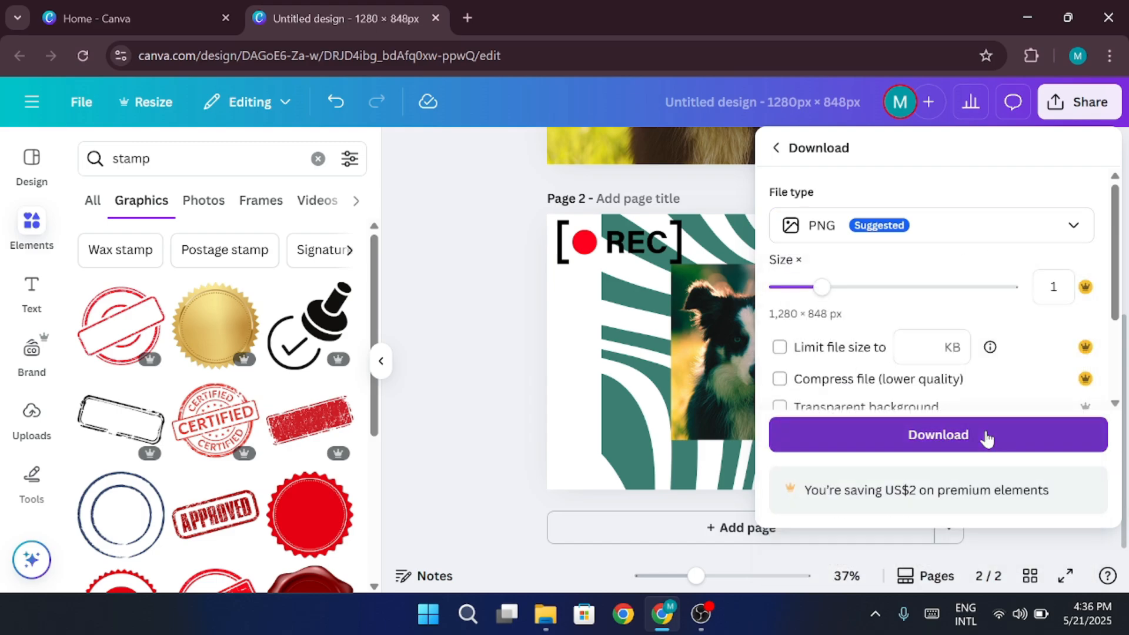
click(987, 438)
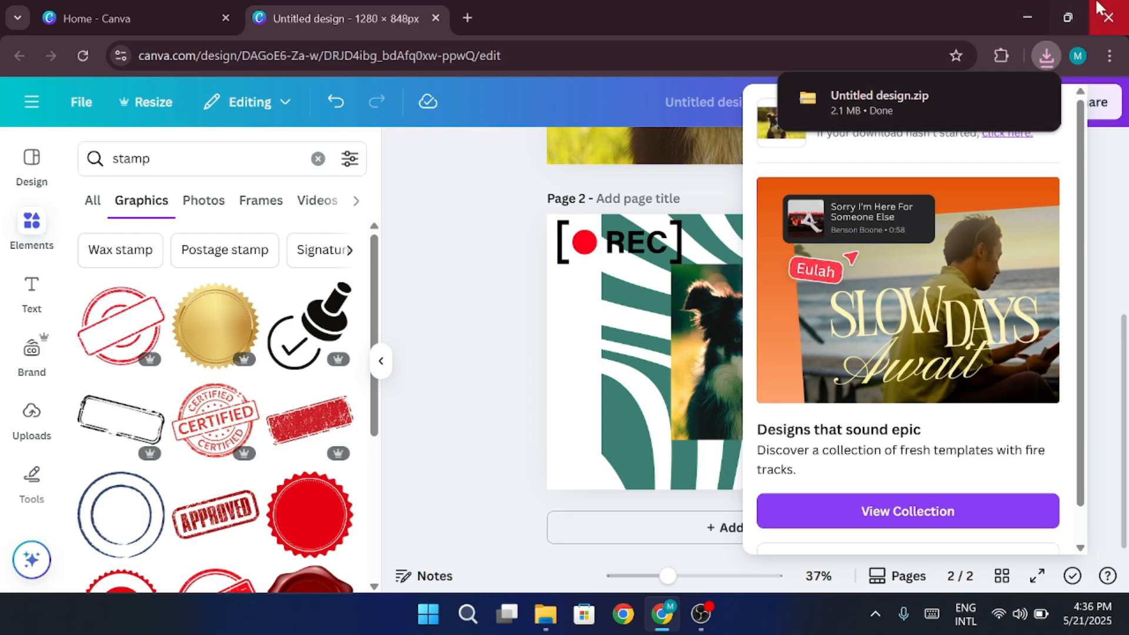
click(1027, 17)
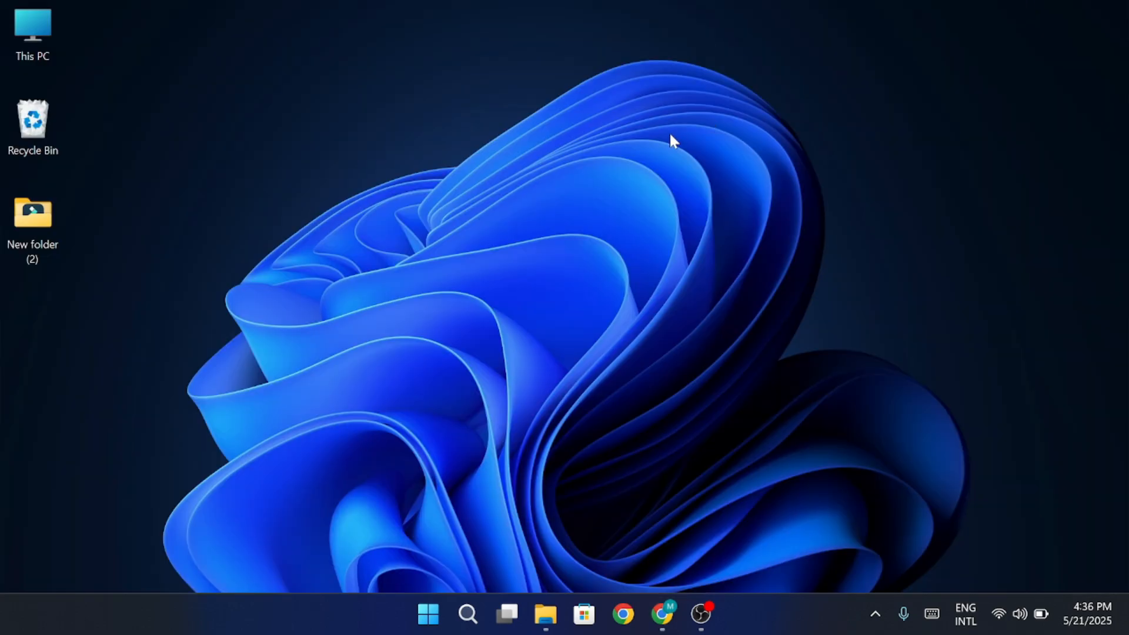